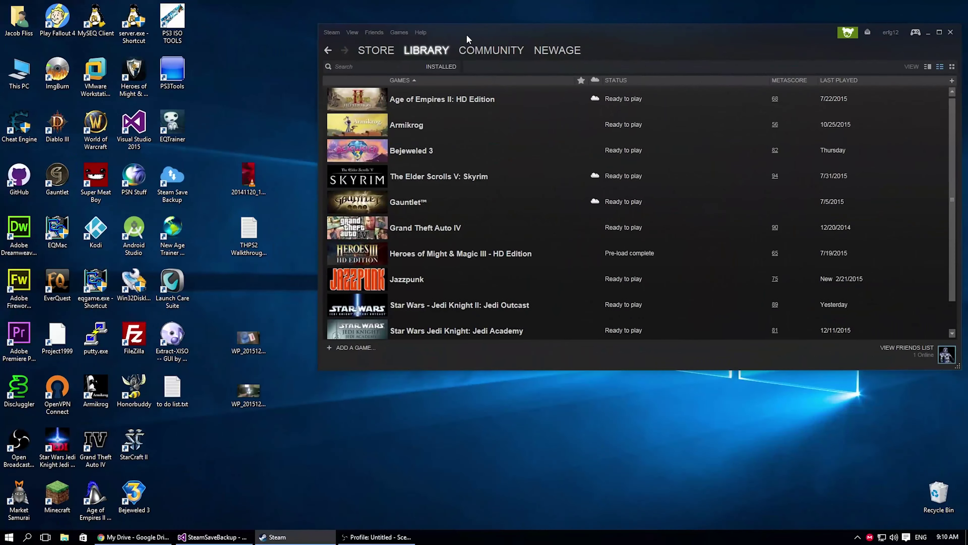
- Narrow the Steam library window and switch to Detail View and back to List View
left_click_drag(958, 126, 706, 126)
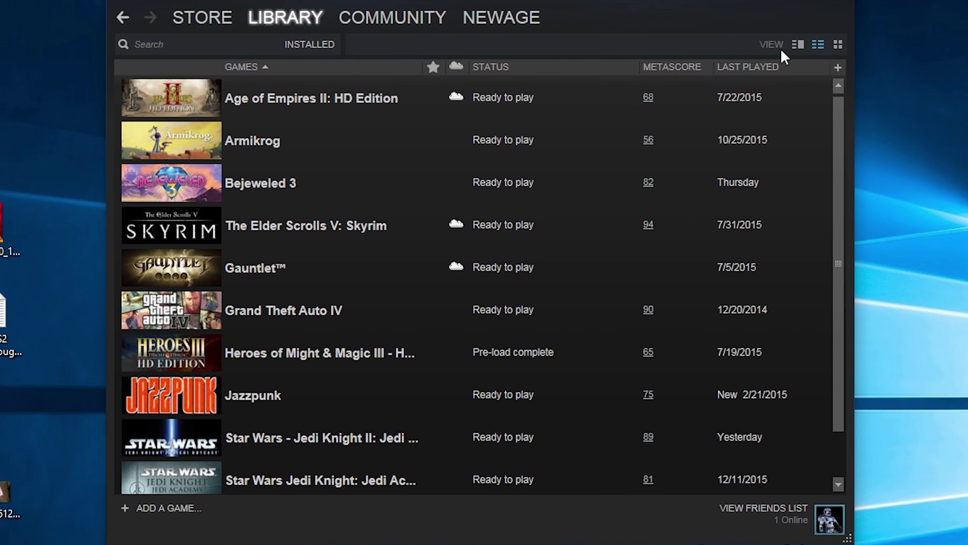
left_click(798, 45)
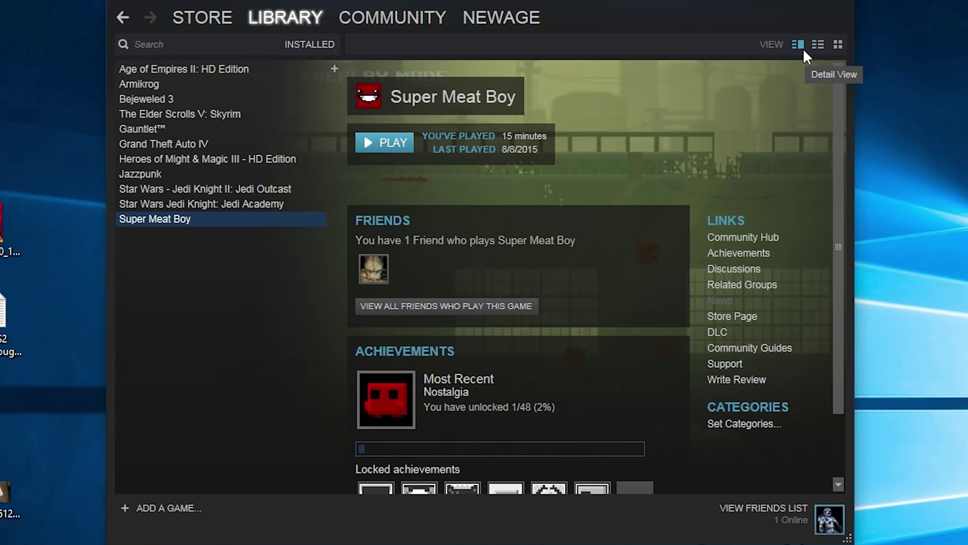
left_click(818, 44)
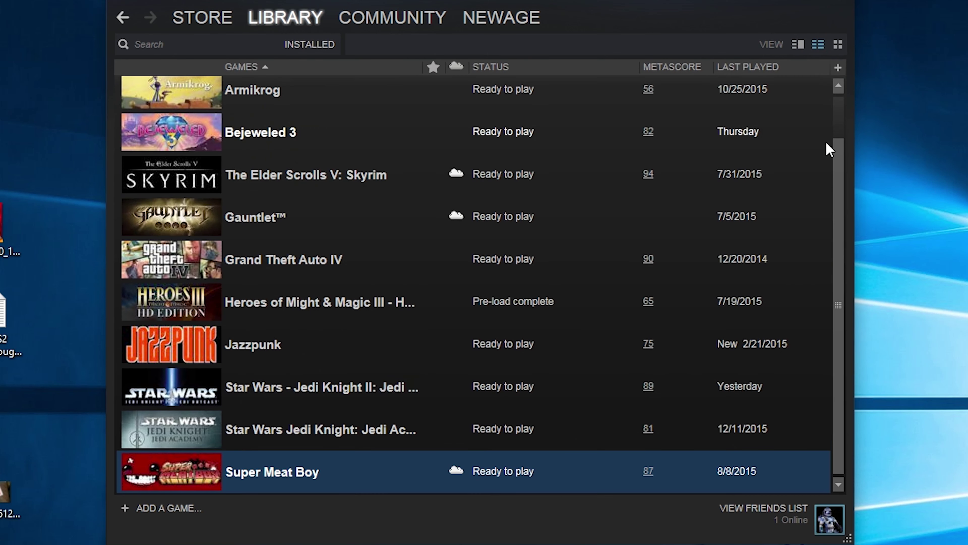
left_click_drag(836, 153, 859, 102)
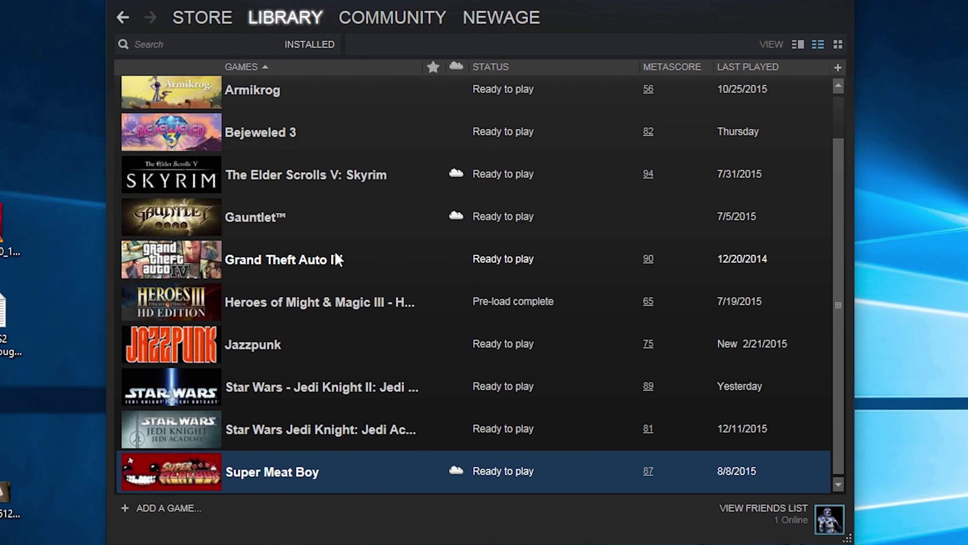
- Select Jazzpunk, Armikrog and Grand Theft Auto IV, then move the Steam window up and right
key("j")
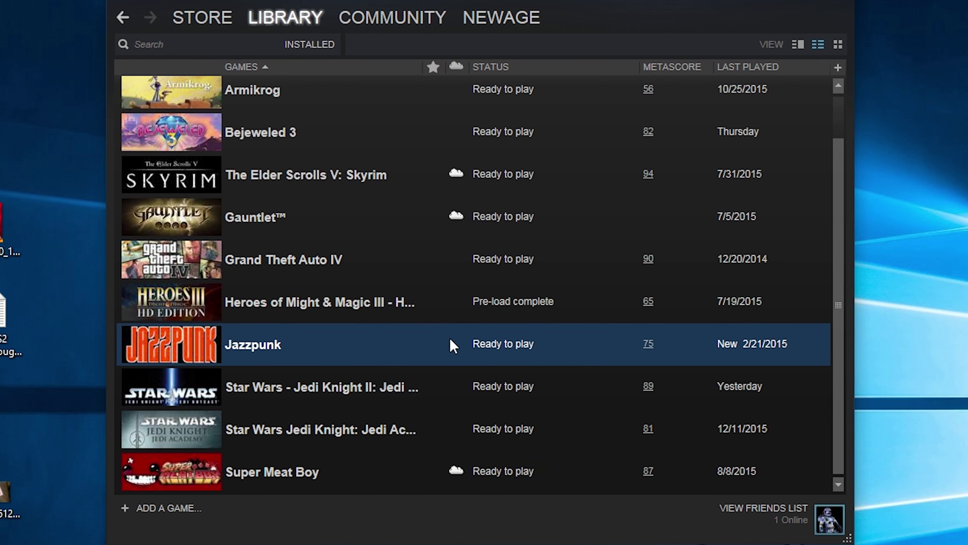
scroll(403, 248, "up", 1)
key("a")
key("r")
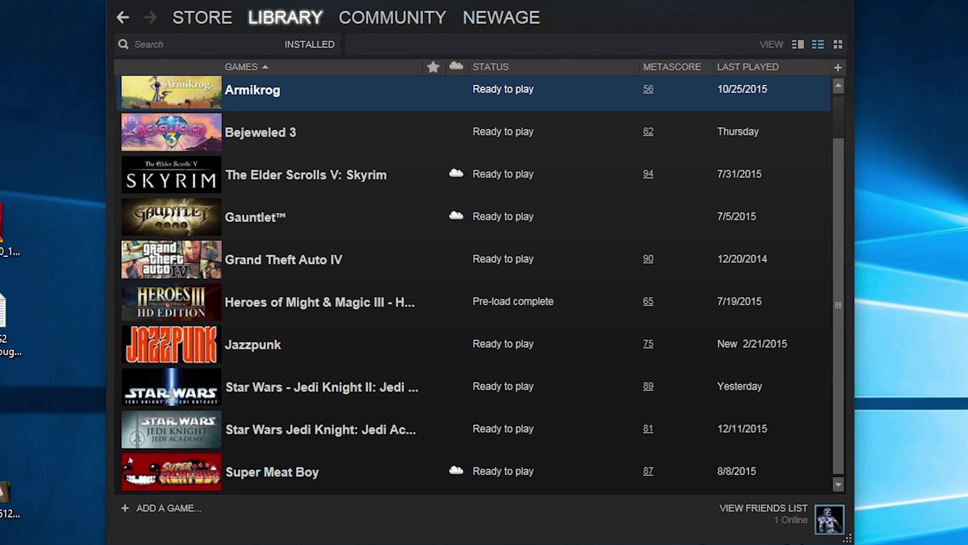
left_click(320, 255)
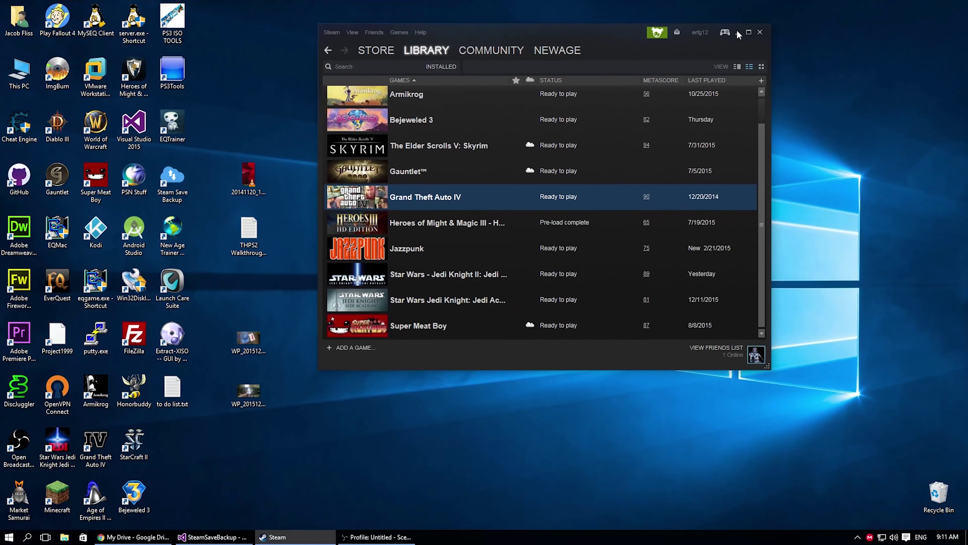
left_click(434, 96)
scroll(434, 115, "up", 1)
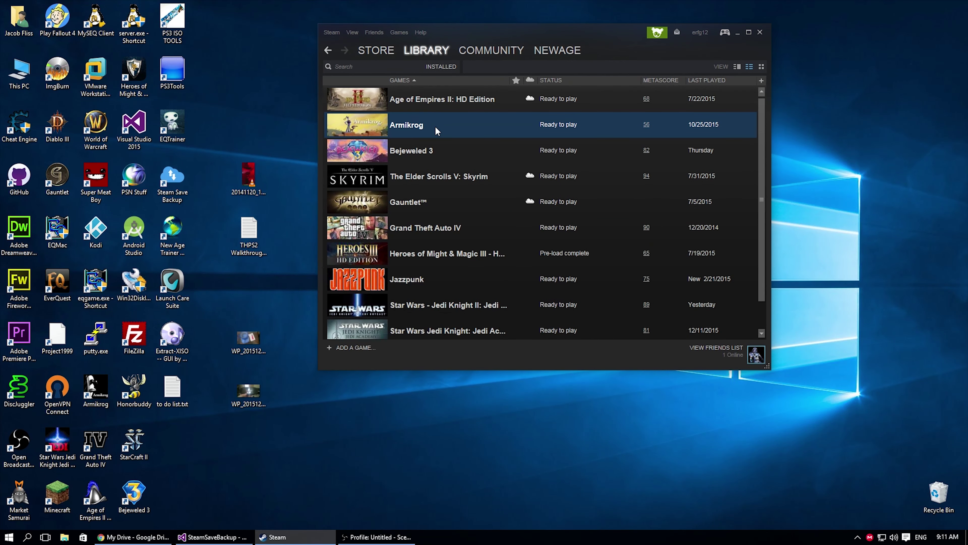
scroll(437, 128, "down", 1)
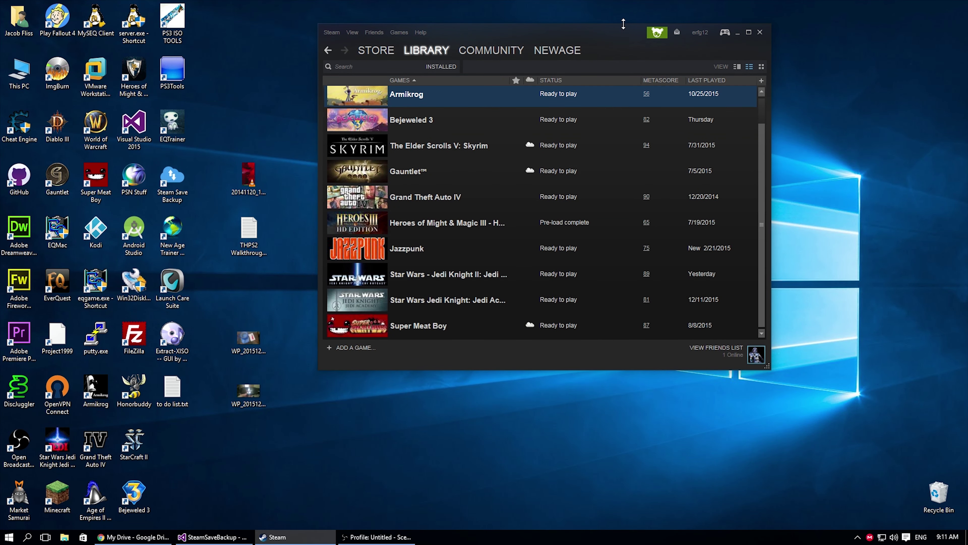
left_click_drag(625, 31, 665, 24)
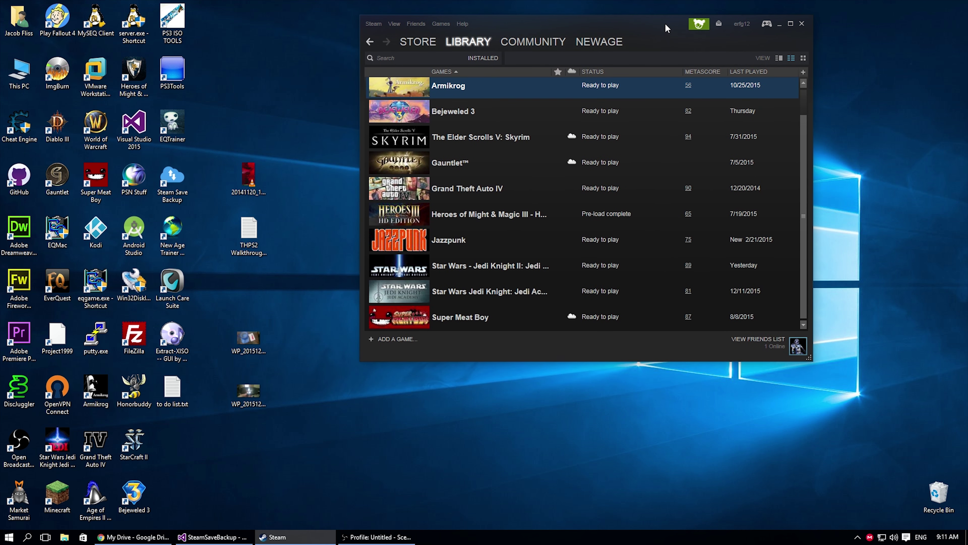
- Minimize Steam, launch Steam Save Backup from the desktop, and approve its Google Drive permission request
left_click(777, 24)
double_click(178, 177)
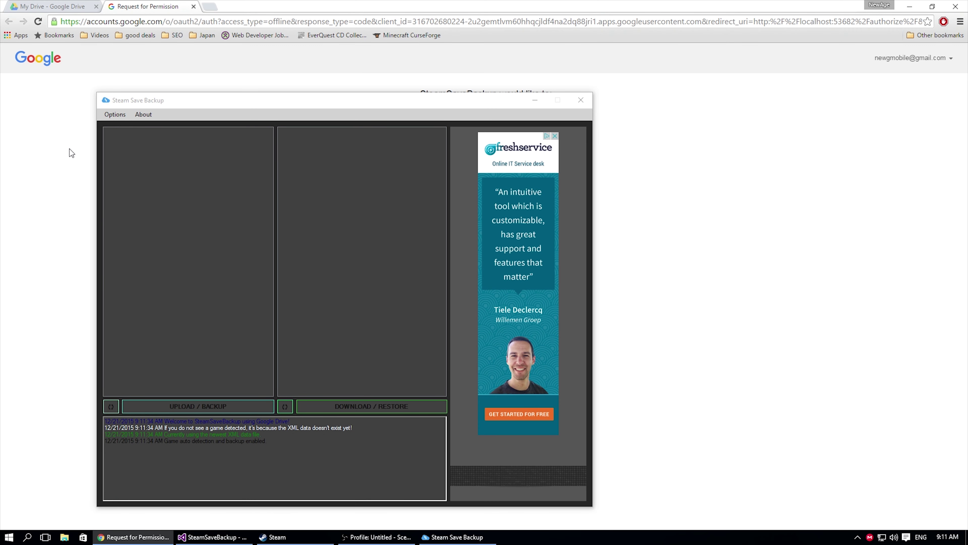
left_click(535, 100)
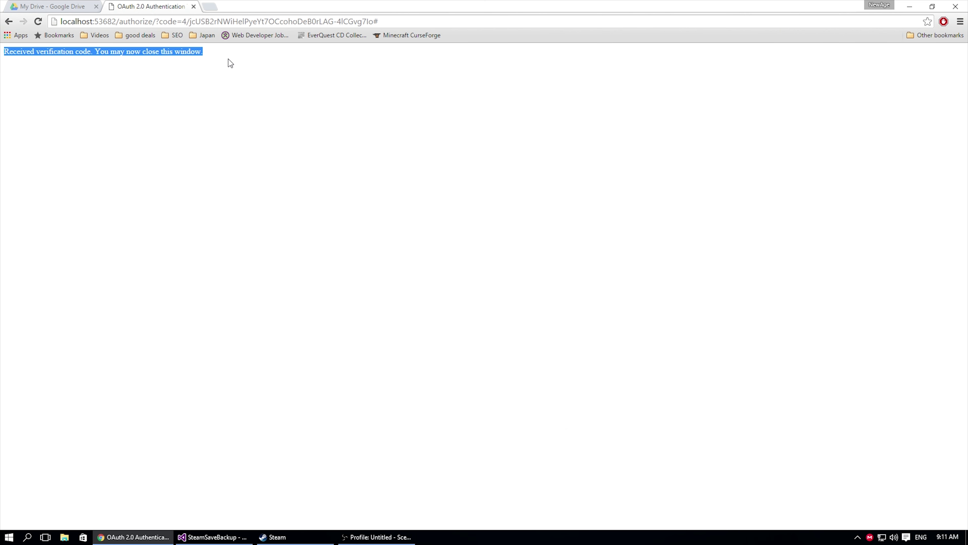
- Close the authentication tab and confirm SteamSaveBackup is listed under Drive Settings > Manage Apps
left_click(193, 7)
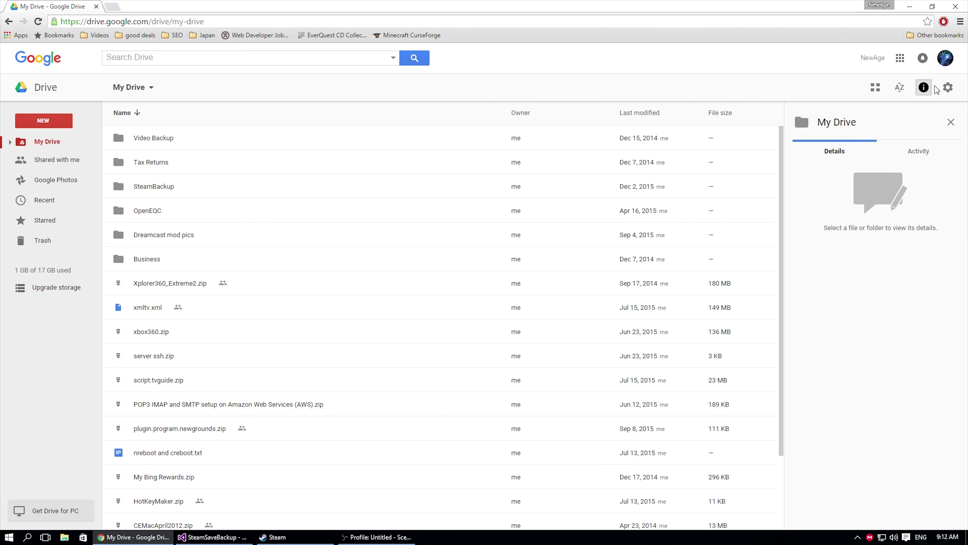
left_click(949, 89)
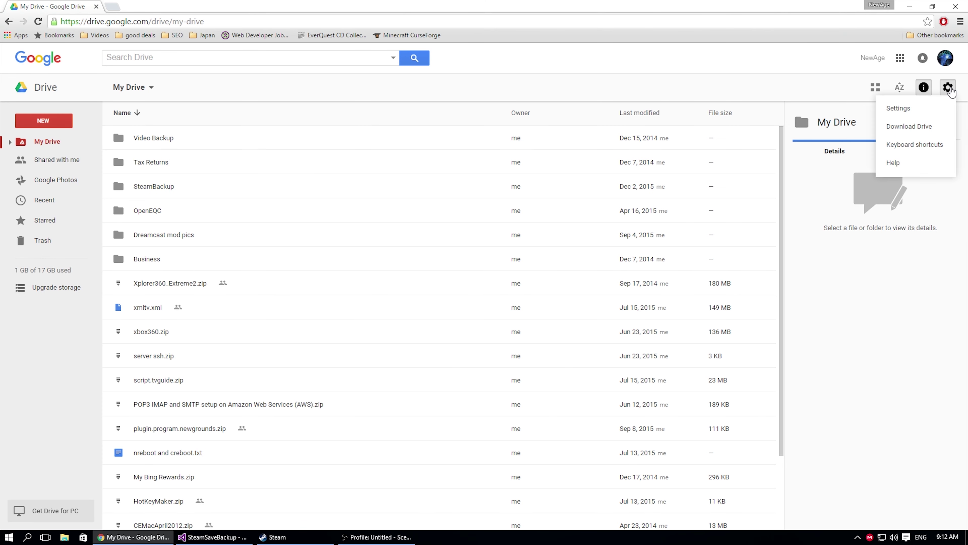
left_click(923, 108)
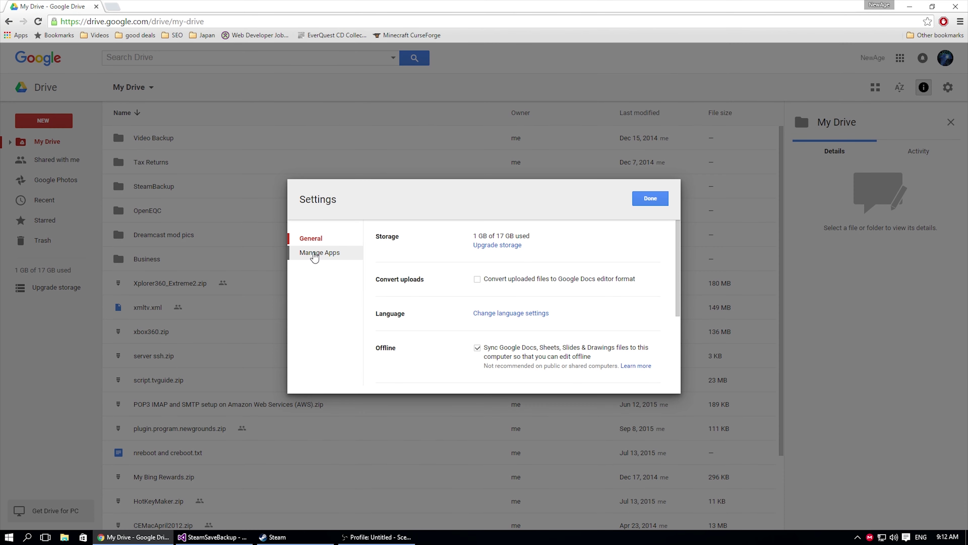
left_click(314, 253)
scroll(505, 309, "down", 5)
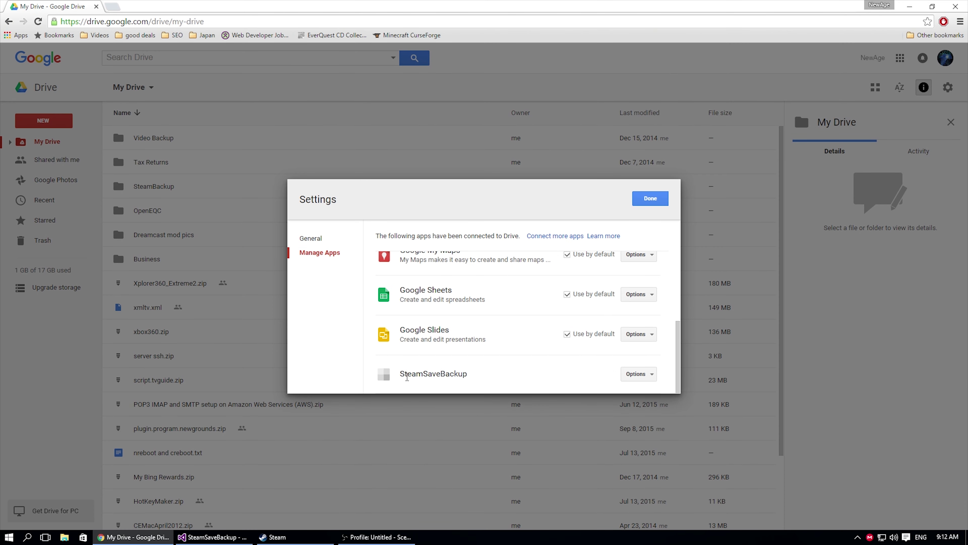
scroll(457, 376, "up", 4)
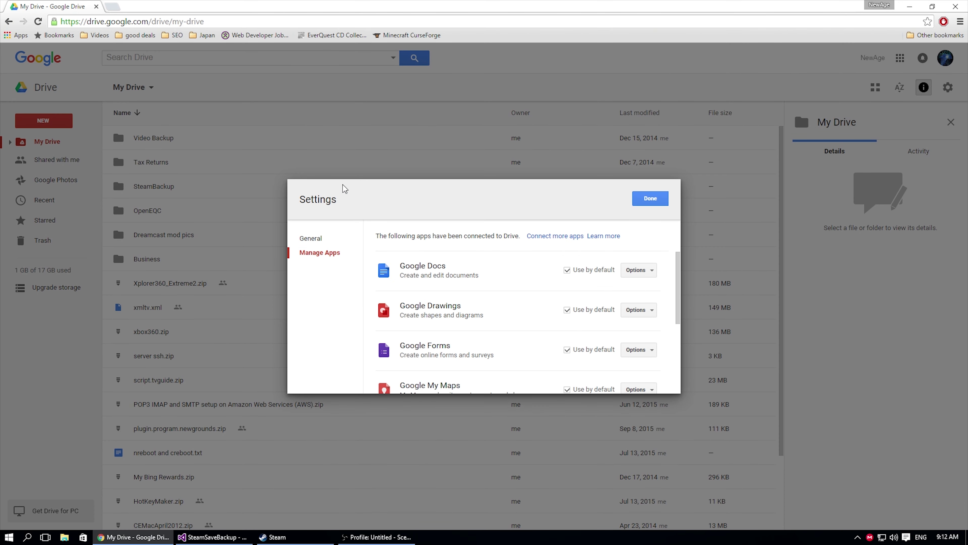
left_click(653, 199)
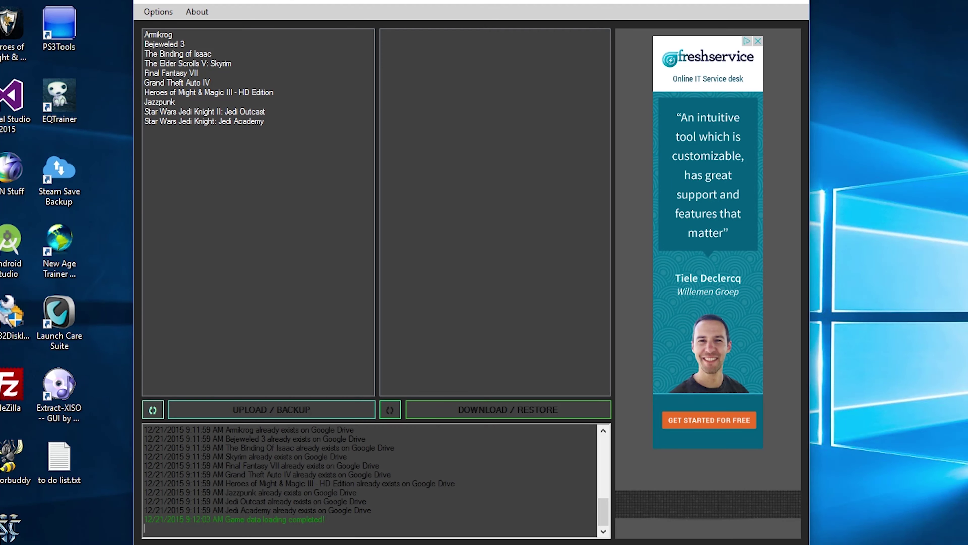
- Select Final Fantasy VII, then Bejeweled 3 to list its four Drive backups, sliding the window right
left_click_drag(284, 61, 395, 61)
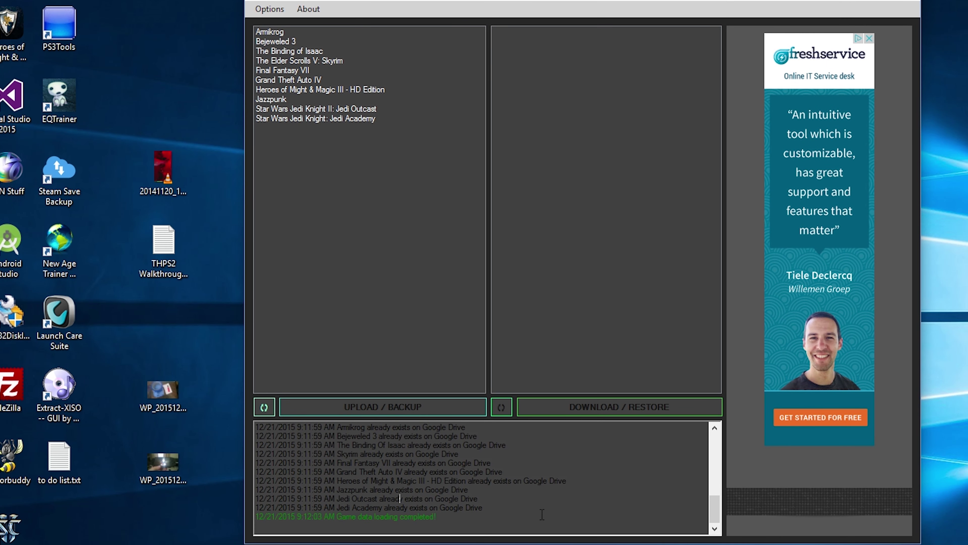
left_click_drag(715, 496, 714, 446)
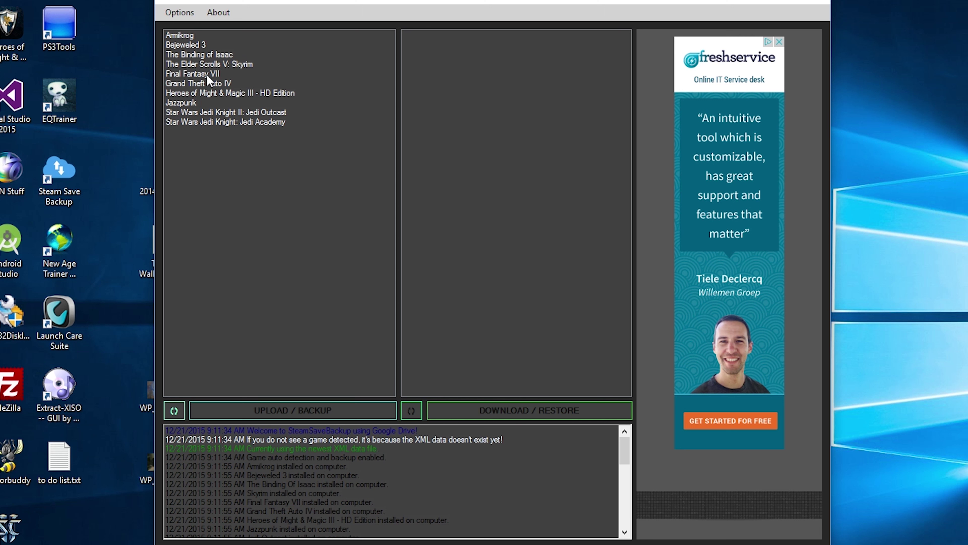
left_click(205, 74)
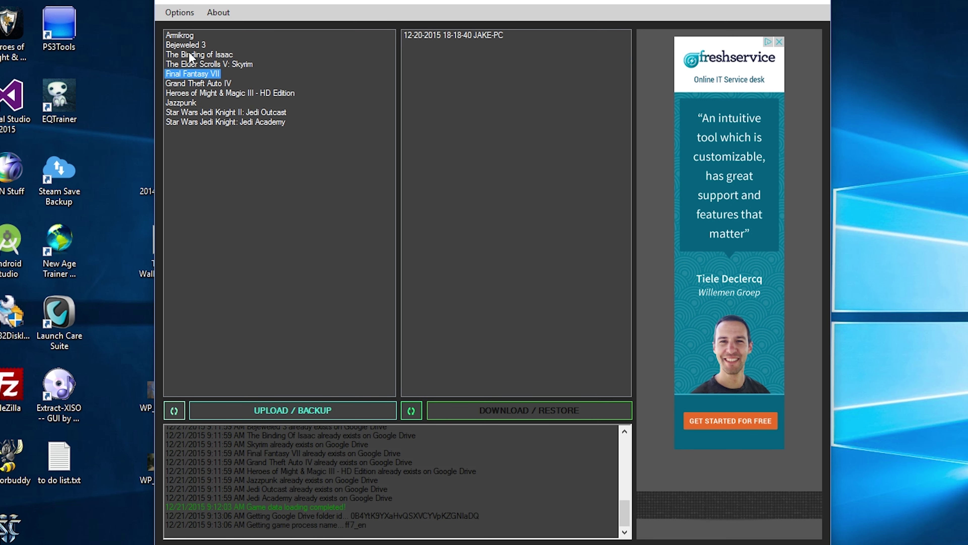
left_click(191, 45)
left_click_drag(352, 3, 403, 1)
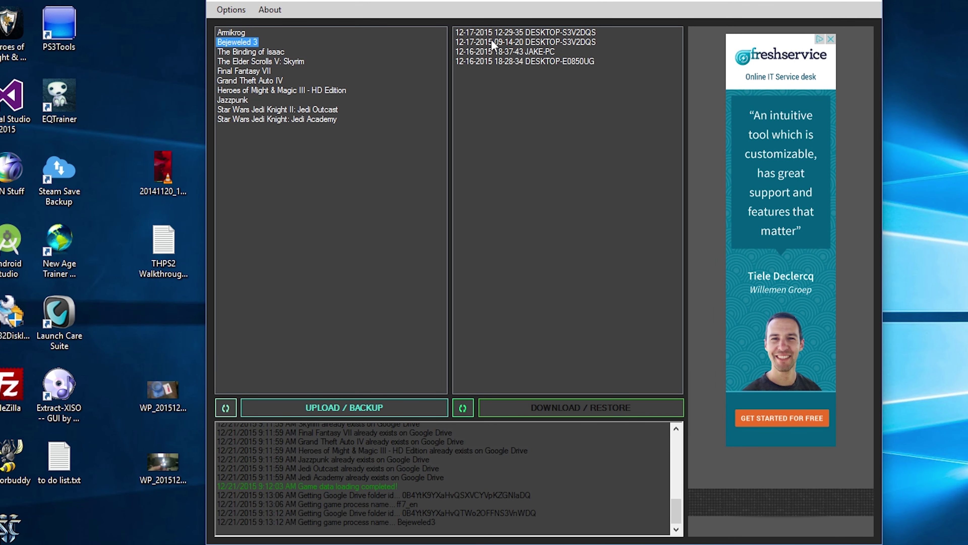
left_click_drag(491, 7, 534, 18)
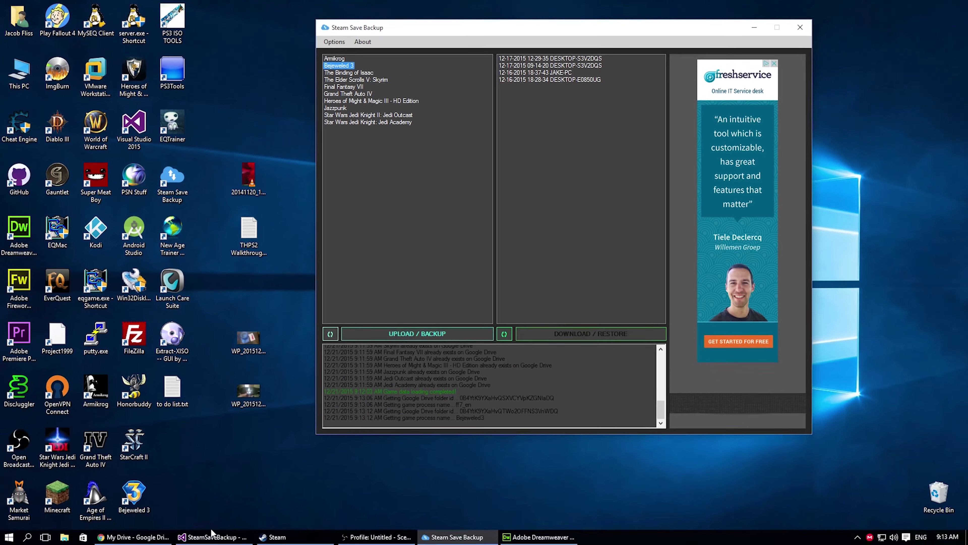
- Bring Google Drive forward, move Steam Save Backup aside, and open the SteamBackup folder
left_click(133, 536)
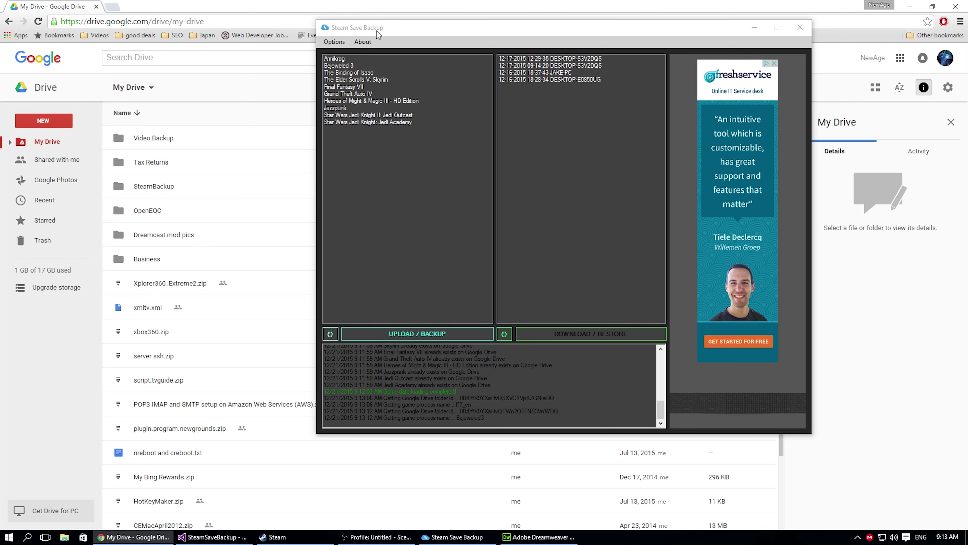
left_click_drag(377, 30, 734, 39)
left_click_drag(793, 43, 967, 42)
double_click(165, 190)
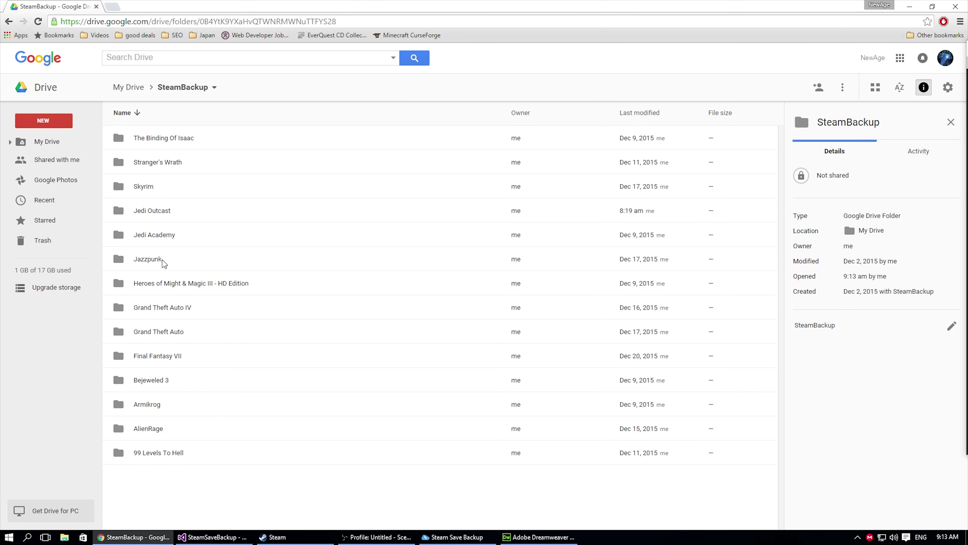
- Browse the game folders such as 99 Levels To Hell and AlienRage, then open Bejeweled 3
left_click(170, 452)
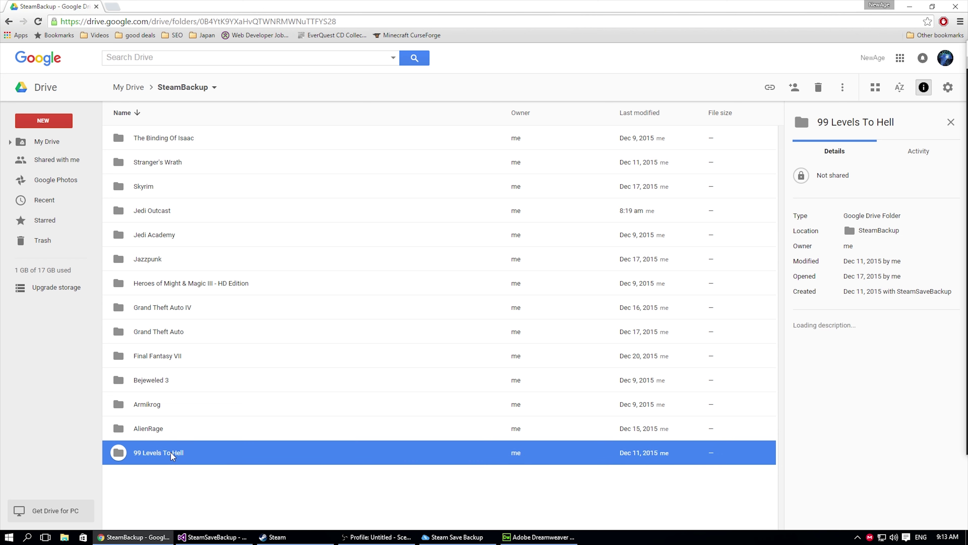
left_click(174, 427)
left_click(182, 455)
left_click(181, 436)
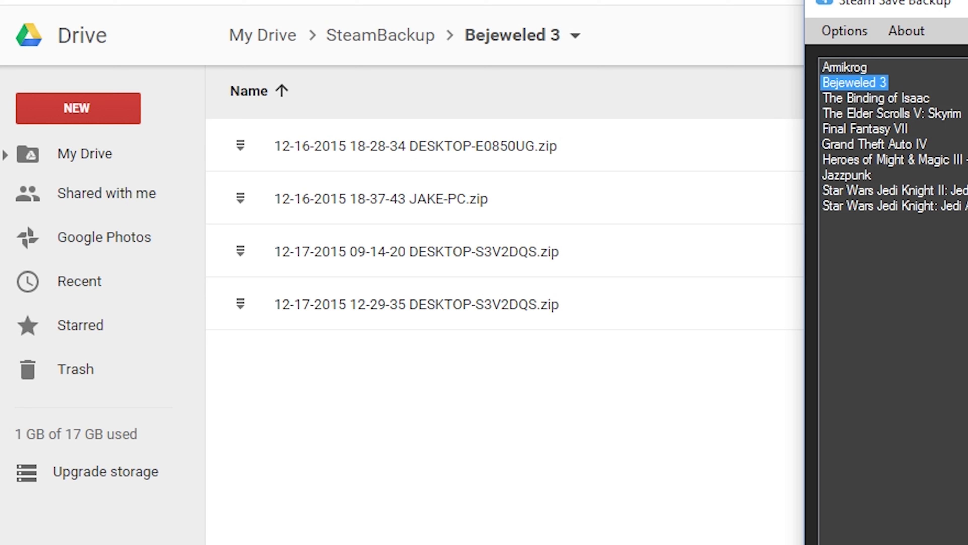
left_click(449, 185)
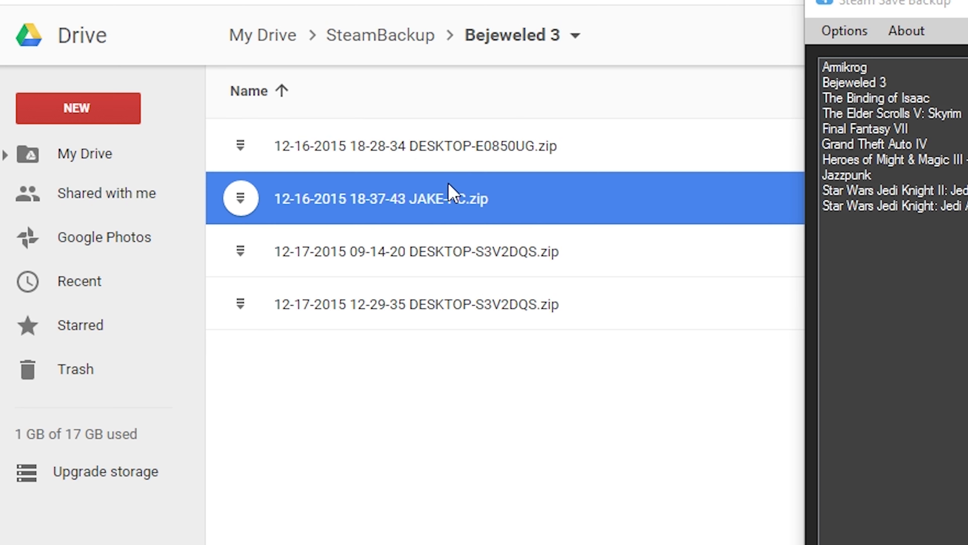
left_click(468, 160)
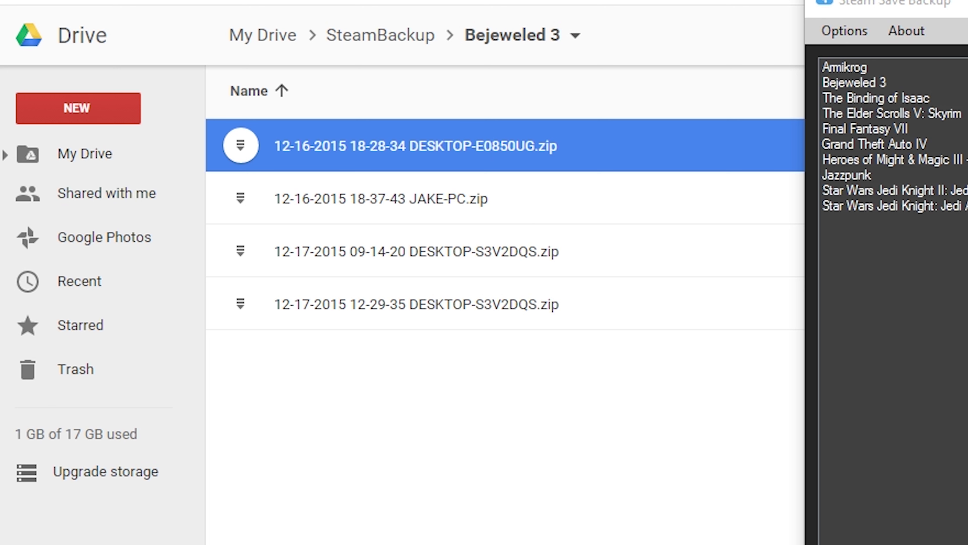
left_click(270, 166)
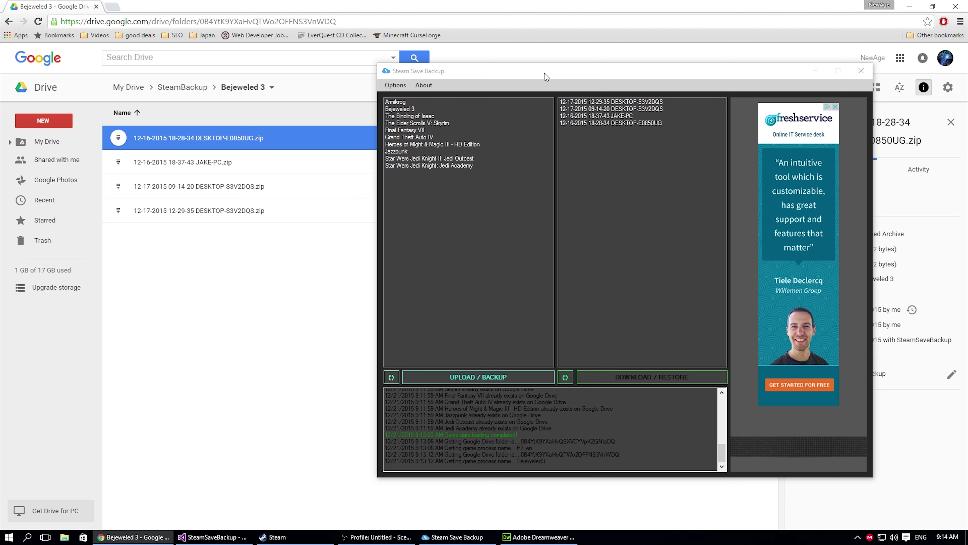
left_click_drag(545, 72, 967, 90)
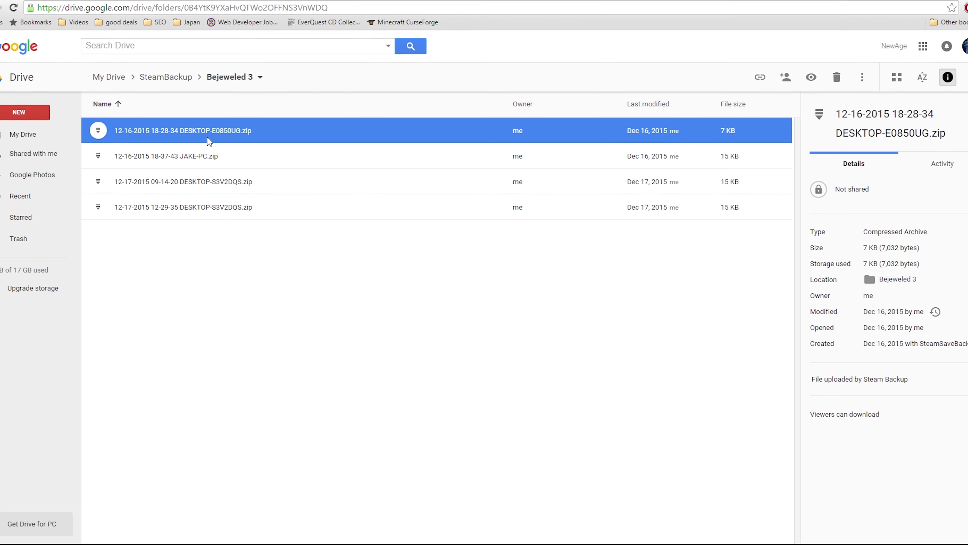
- Preview the zip and drill into %USERPROFILE%\AppData\Local\Steam\Bejeweled3\Users to see the saves
double_click(220, 142)
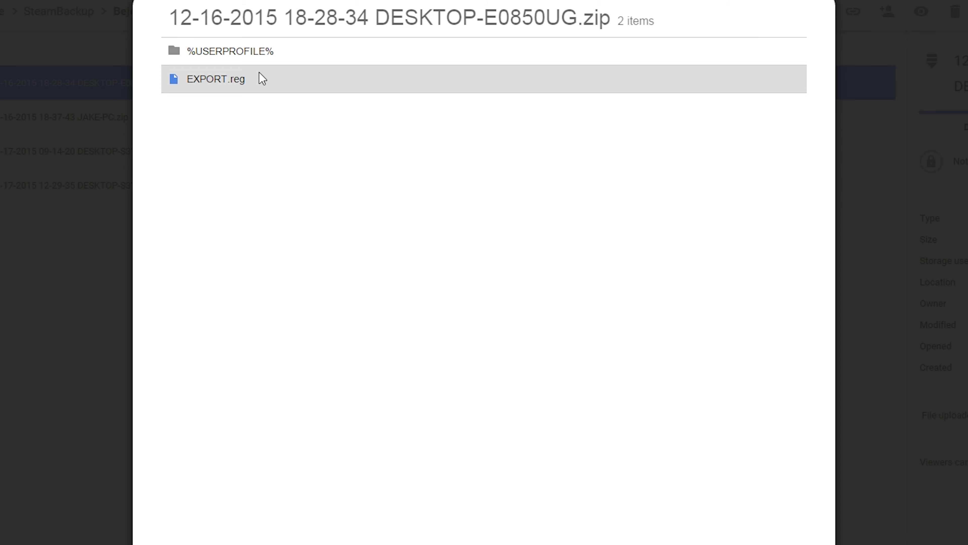
left_click(250, 61)
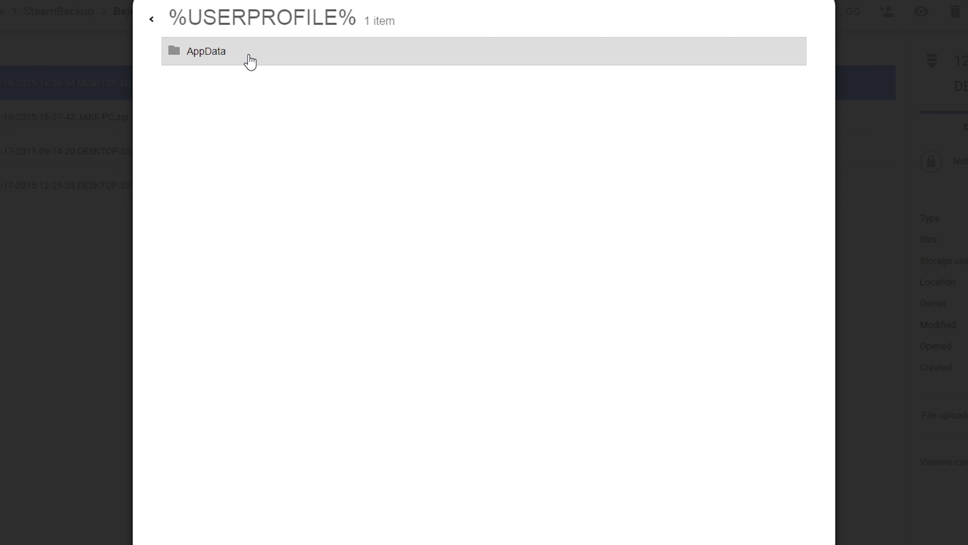
left_click(250, 61)
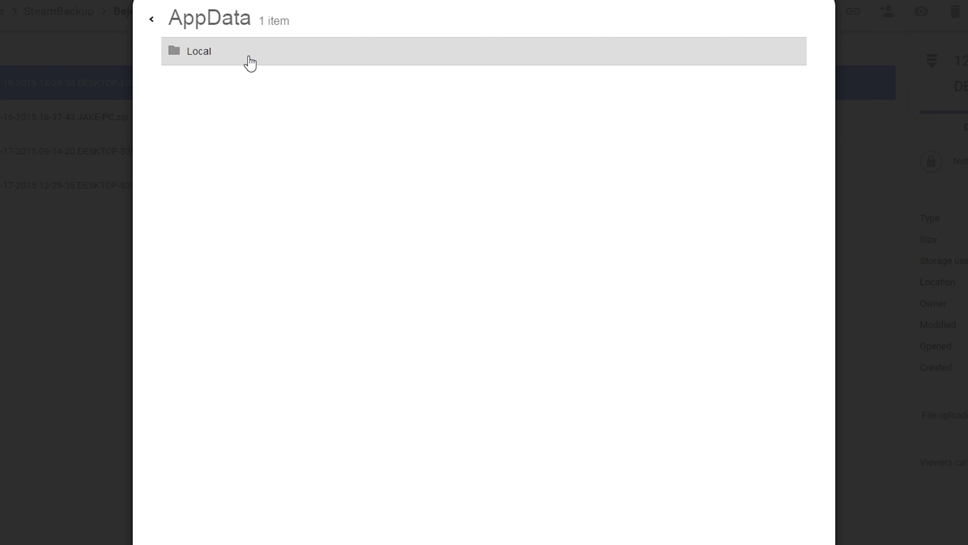
left_click(249, 63)
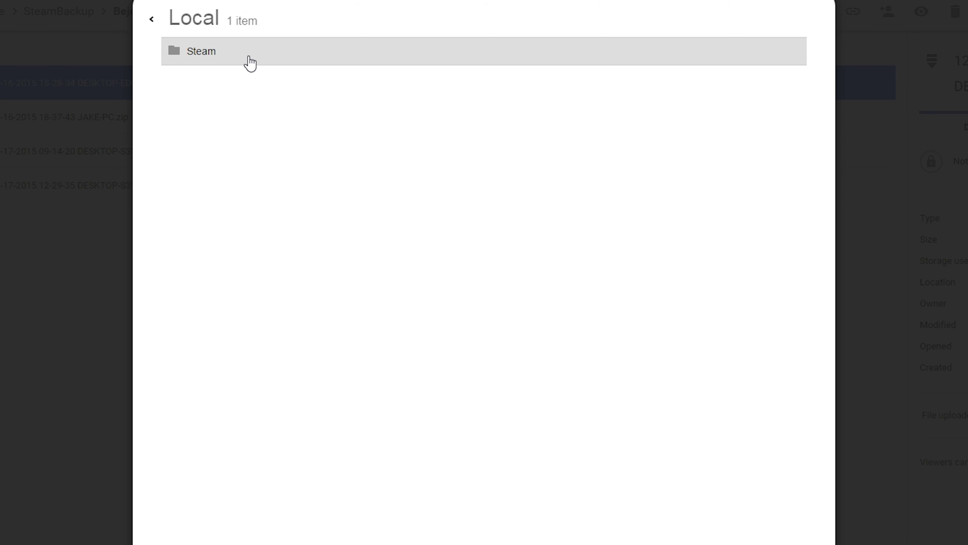
left_click(246, 61)
left_click(246, 61)
left_click(245, 60)
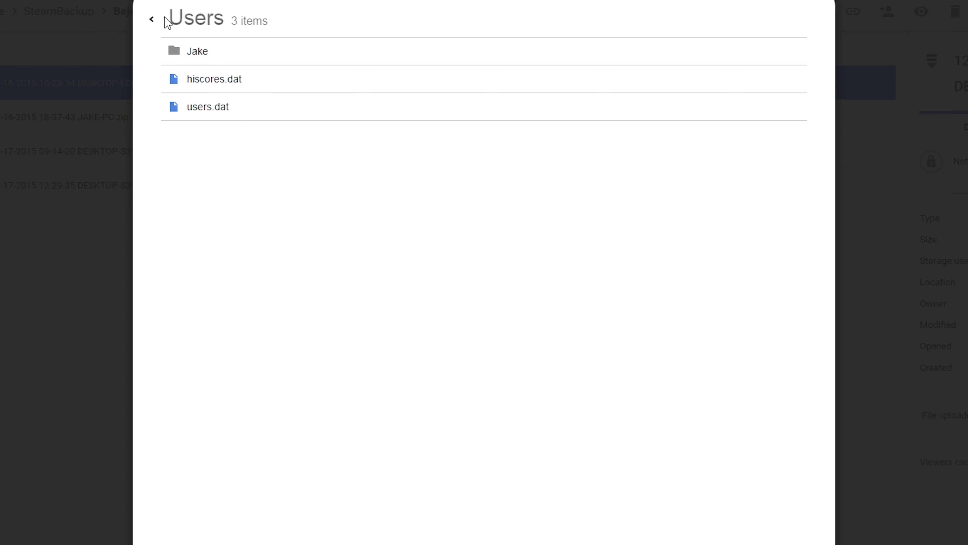
- Go back up three folder levels, close the zip preview, and return to Steam Save Backup
left_click(152, 23)
left_click(152, 23)
left_click(153, 24)
left_click(152, 23)
left_click(152, 24)
left_click(152, 24)
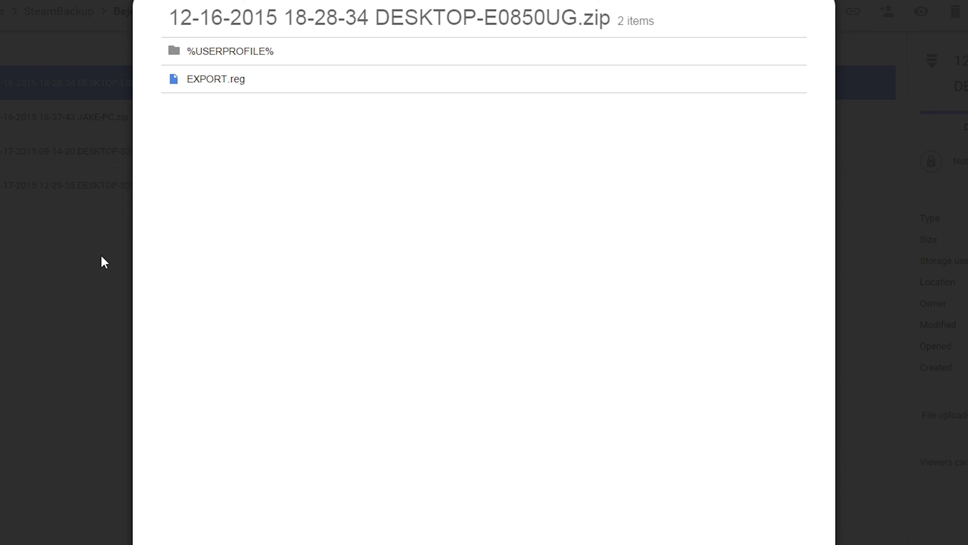
left_click(100, 291)
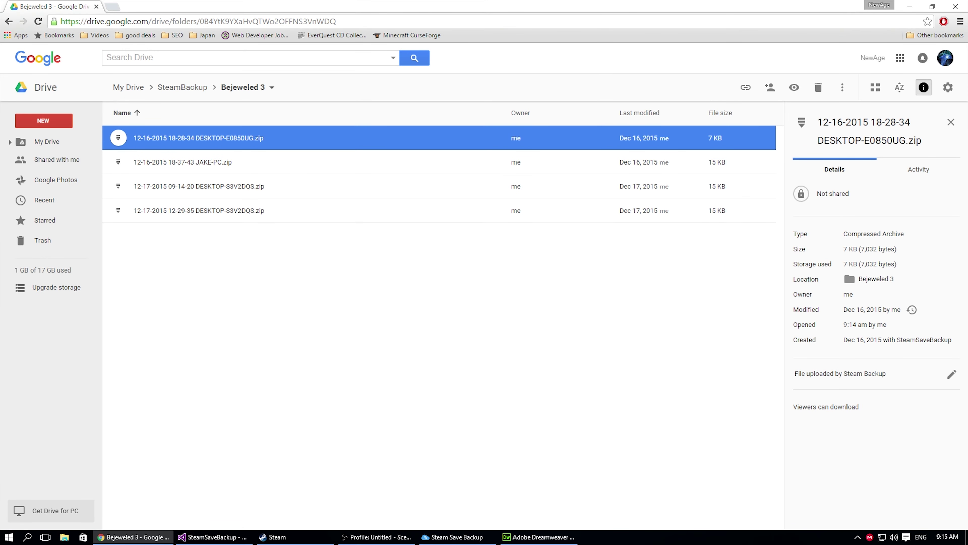
key("alt+Tab")
left_click_drag(613, 75, 441, 52)
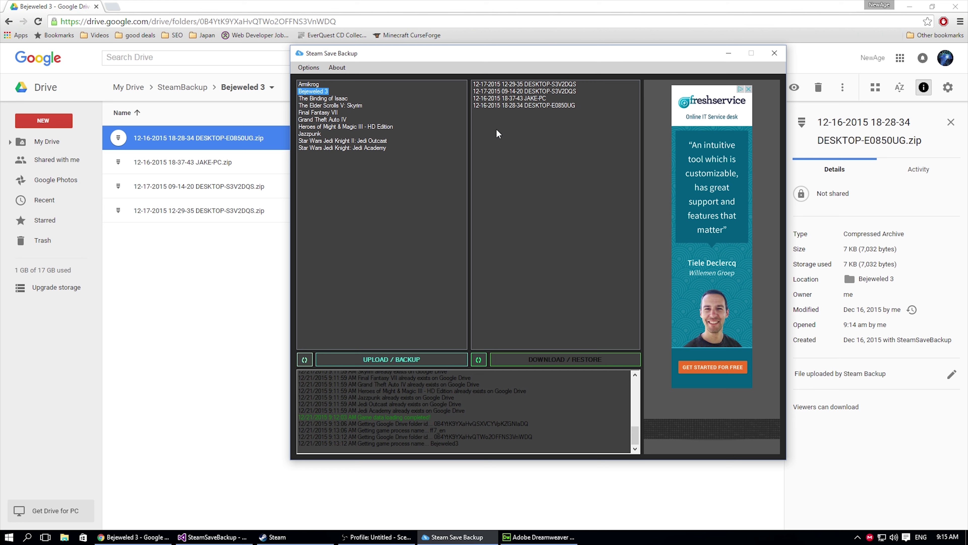
left_click(489, 84)
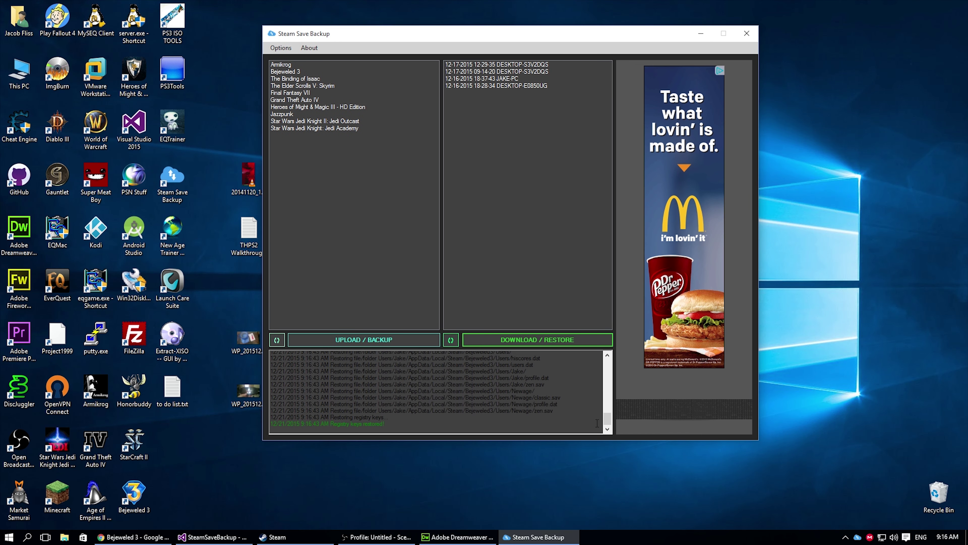
mouse_move(606, 423)
left_mouse_down()
mouse_move(612, 418)
mouse_move(615, 427)
left_mouse_up()
left_click_drag(331, 418, 394, 419)
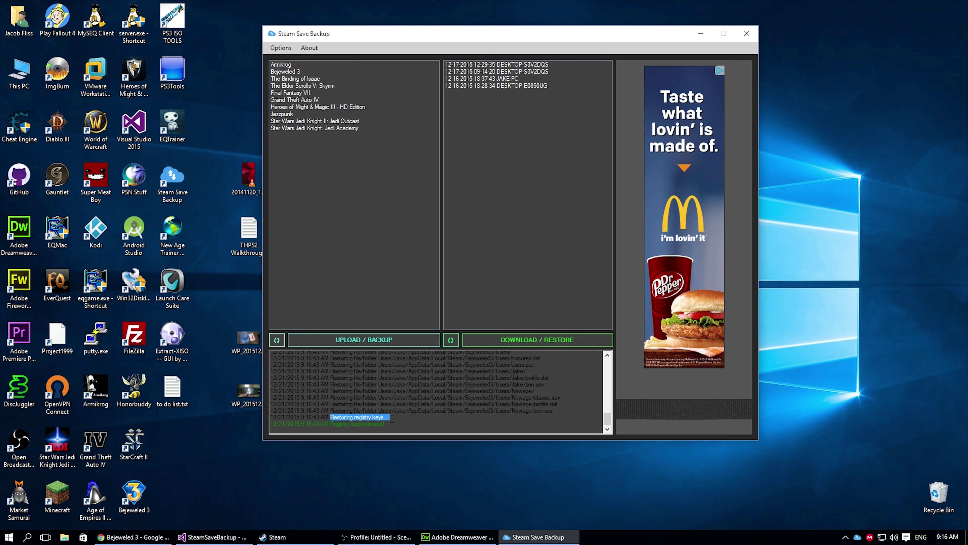
left_click(392, 422)
left_click_drag(330, 423, 385, 423)
left_click(385, 424)
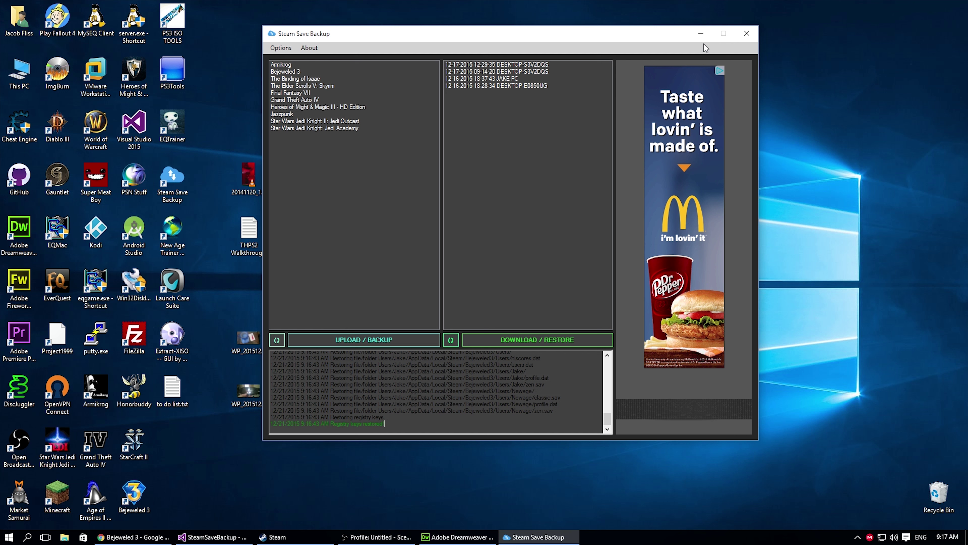
- Tick 'Minimize to system tray on startup' in Application Settings, keeping English and Max Backups 10
left_click(282, 48)
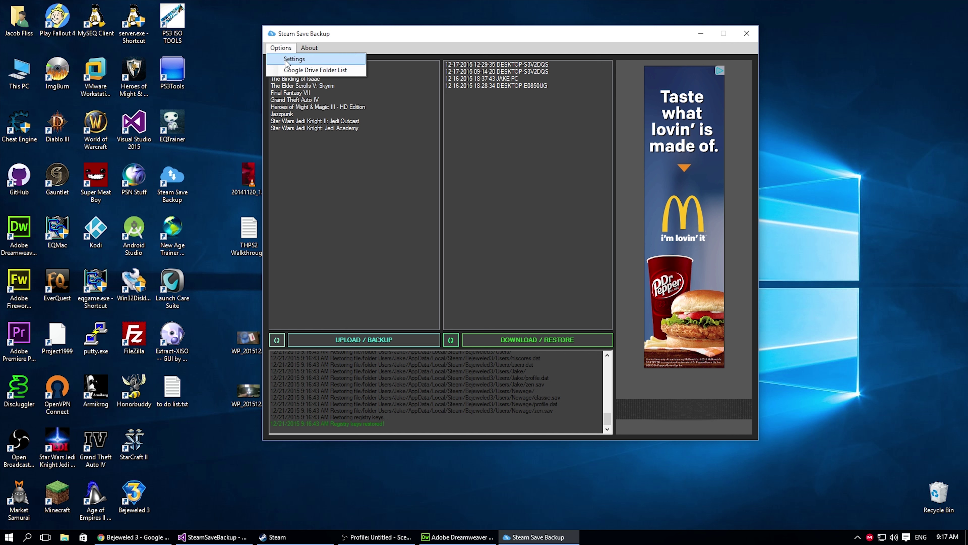
left_click(292, 69)
left_click_drag(279, 62, 552, 133)
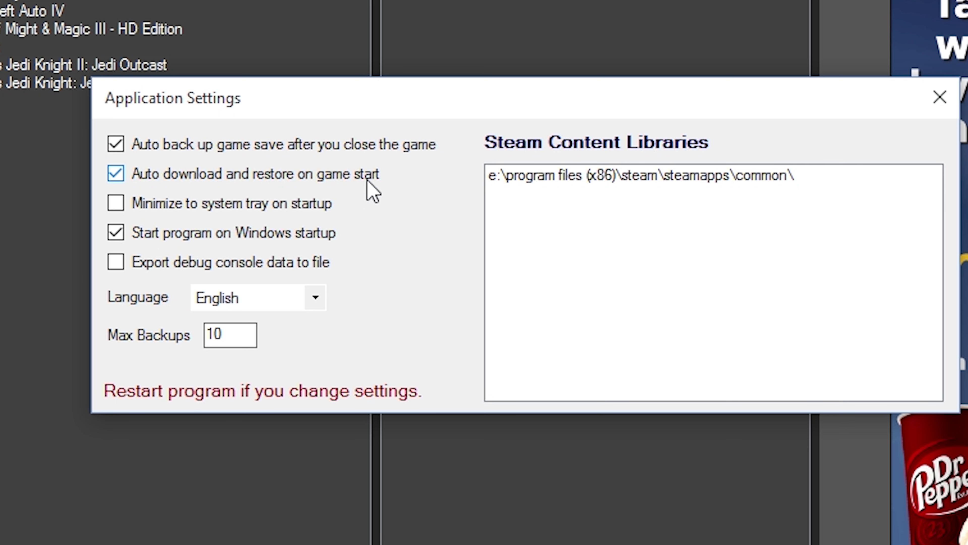
left_click(312, 209)
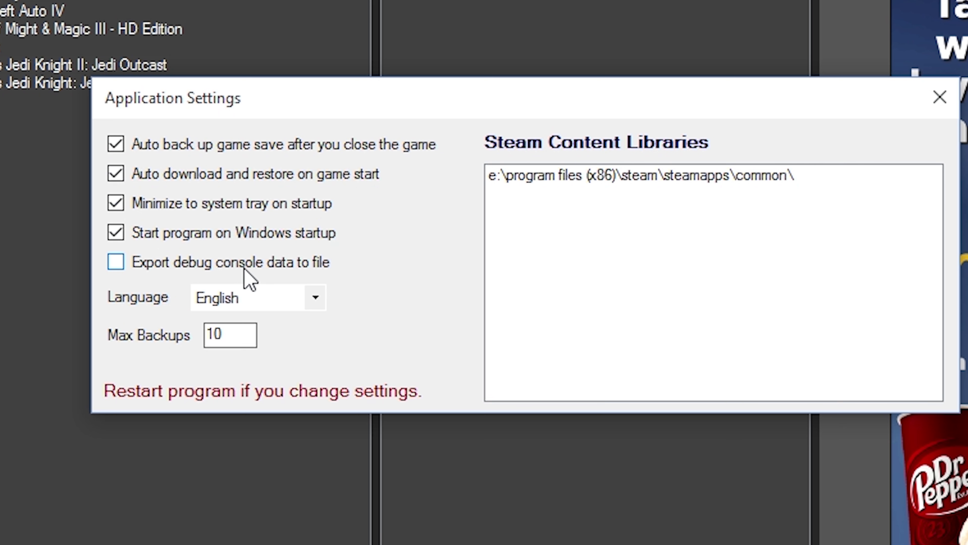
left_click(297, 299)
left_click(375, 297)
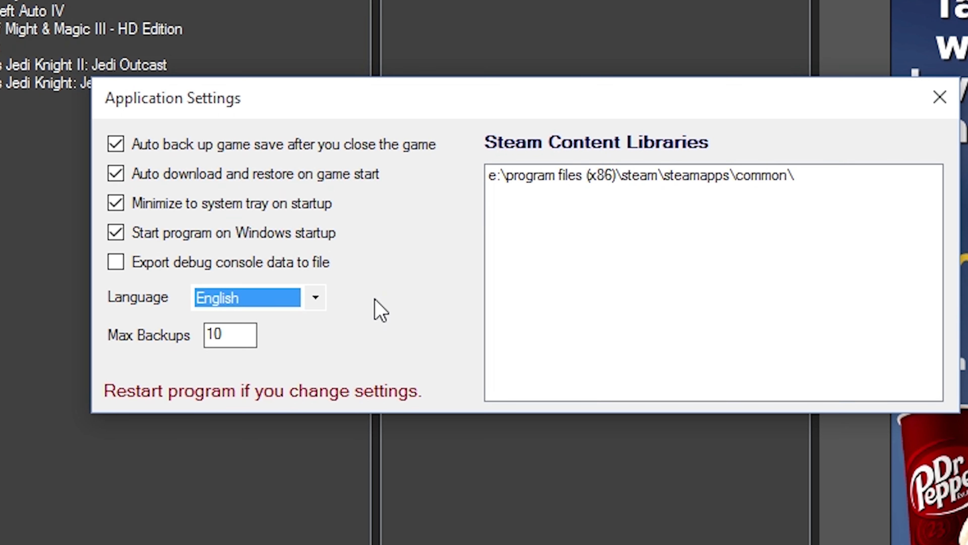
double_click(239, 331)
left_click(223, 340)
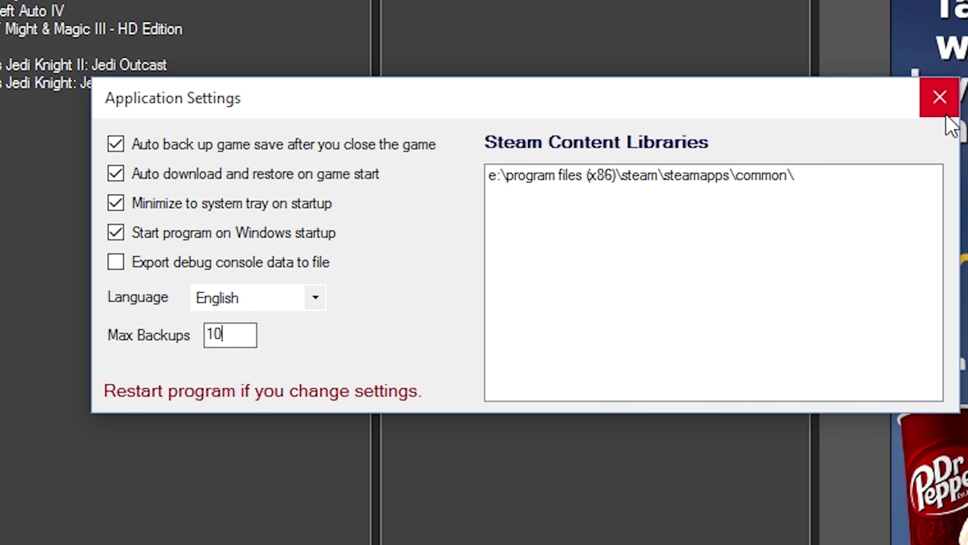
left_click_drag(320, 89, 277, 63)
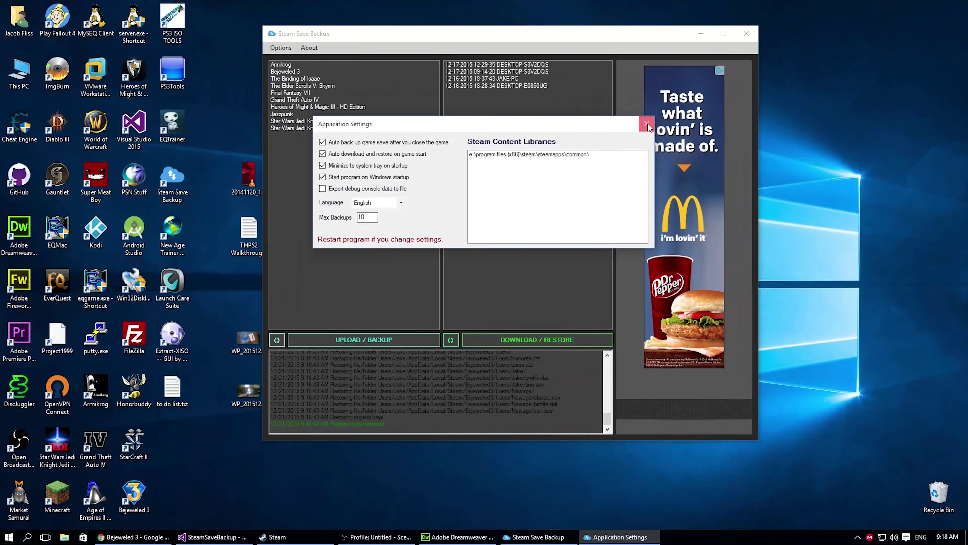
left_click(898, 71)
left_click_drag(486, 34, 524, 40)
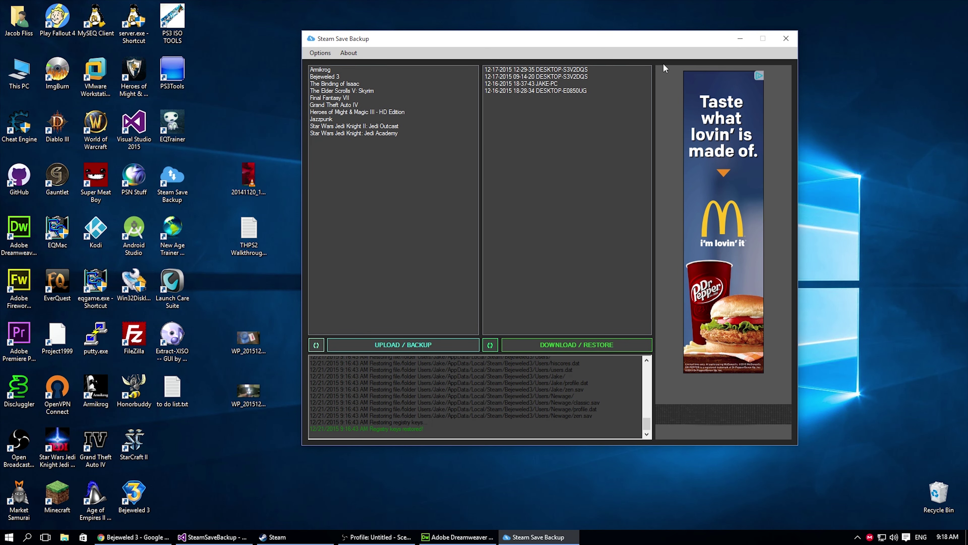
- Launch Bejeweled 3, check the save-restored message in Steam Save Backup's log, then return to the game
left_click(740, 39)
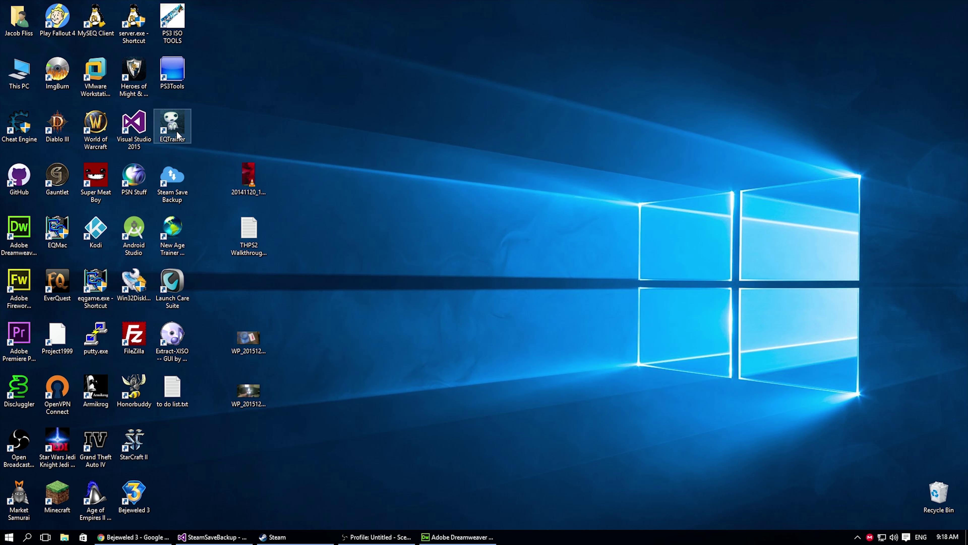
double_click(90, 441)
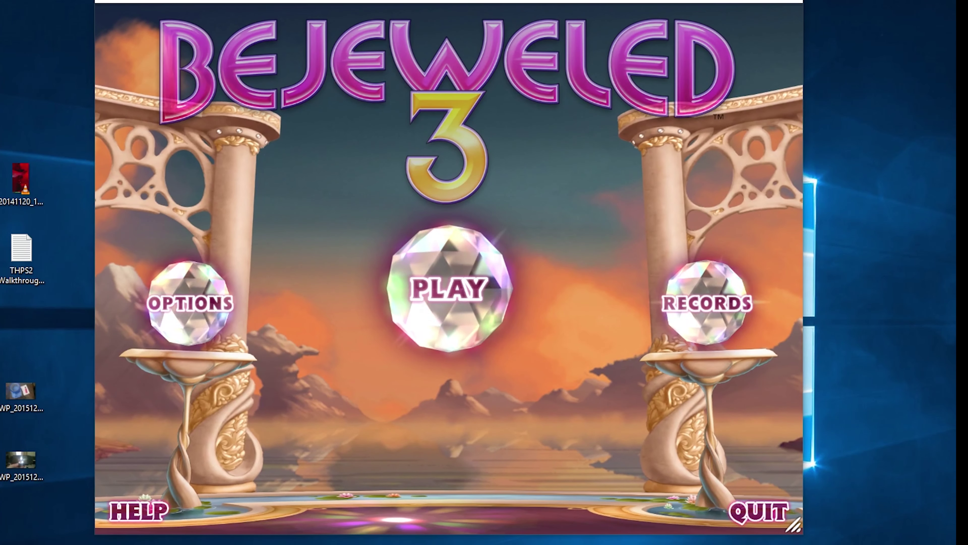
key("alt+Tab")
left_click_drag(348, 1, 339, 0)
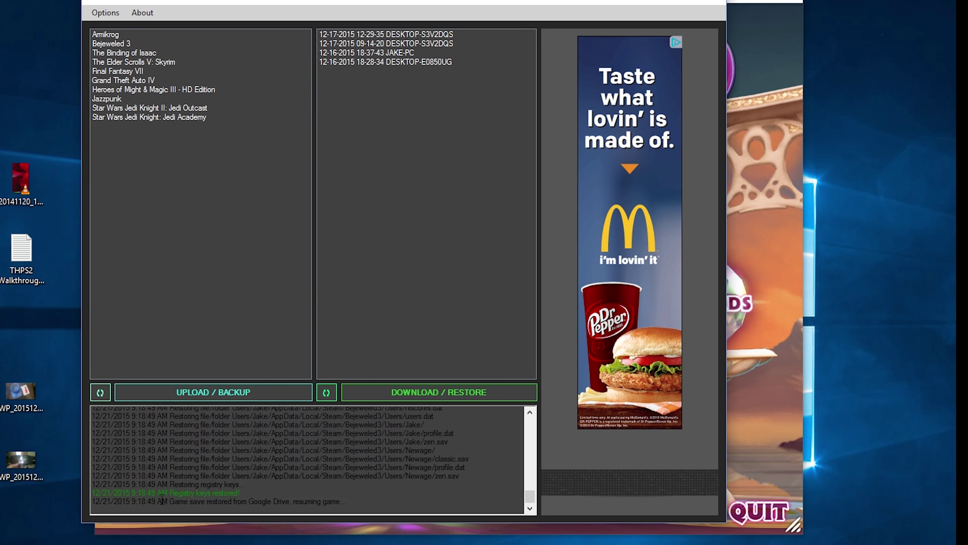
left_click_drag(172, 501, 289, 509)
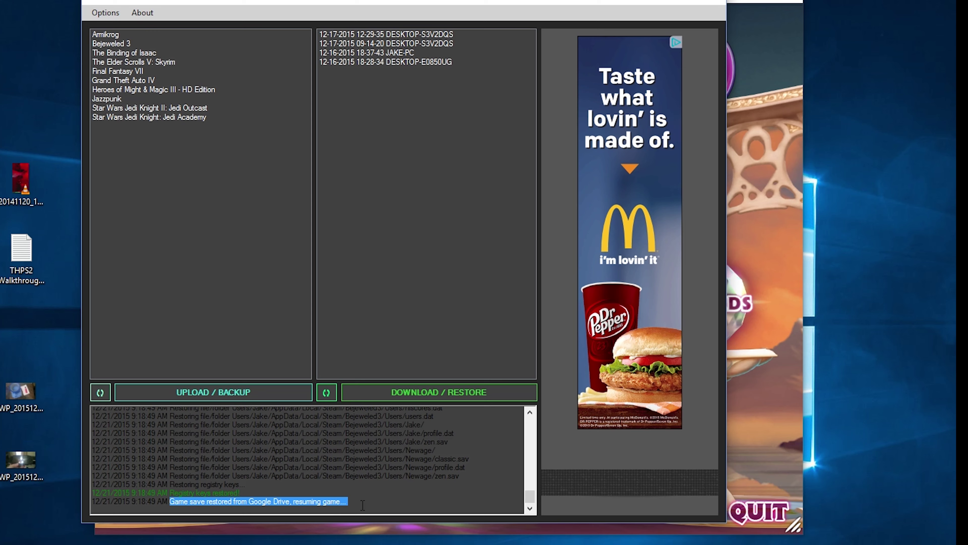
left_click(333, 476)
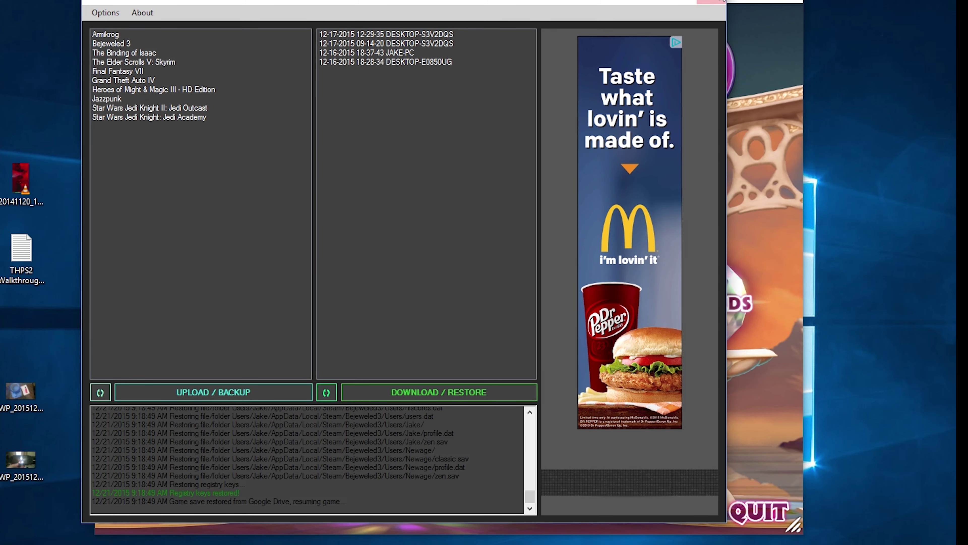
left_click(648, 3)
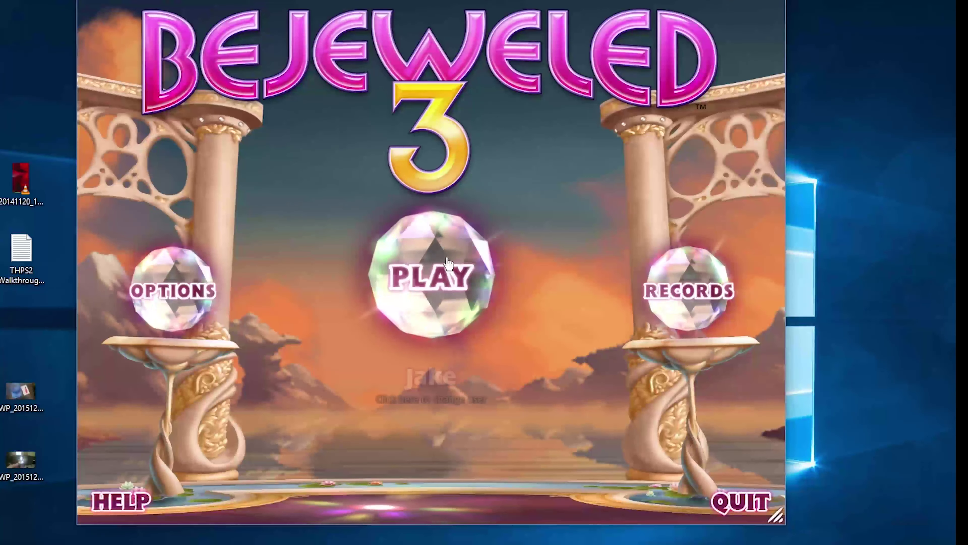
- Look over the restored player list and game modes, then quit Bejeweled 3 to the desktop
left_click(433, 378)
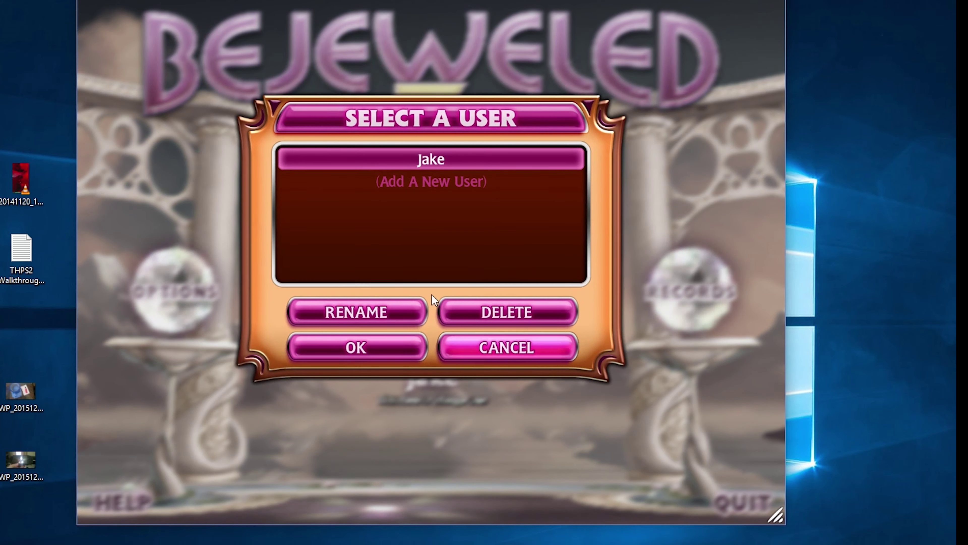
left_click(503, 352)
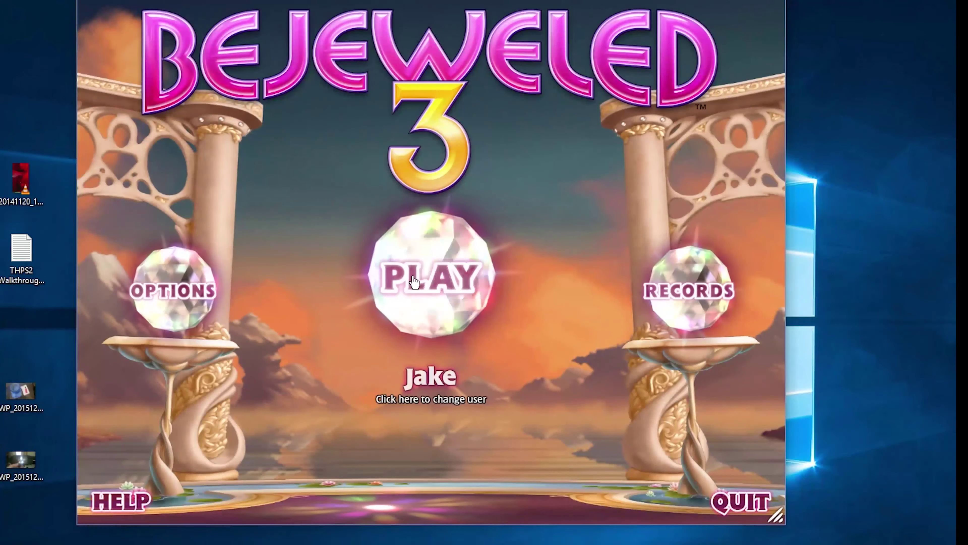
left_click(430, 290)
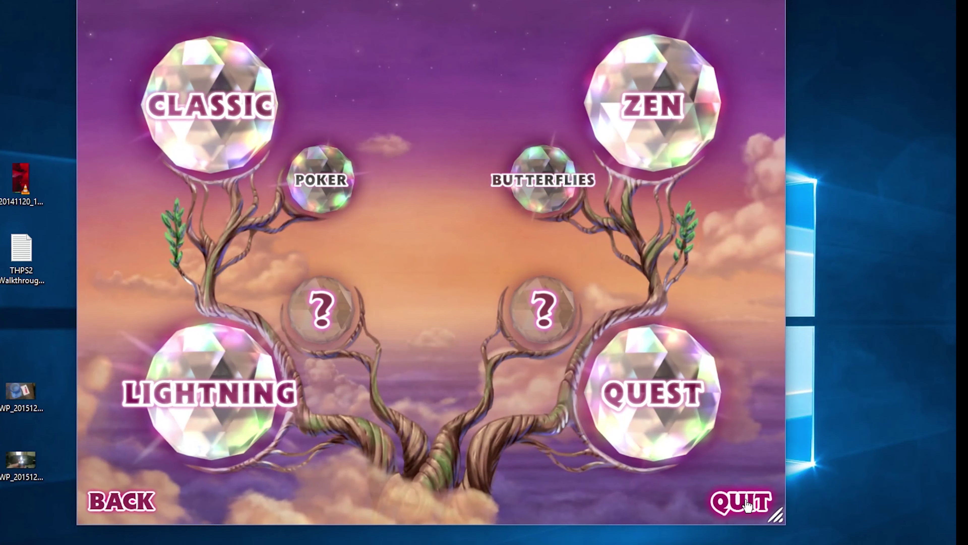
left_click(747, 507)
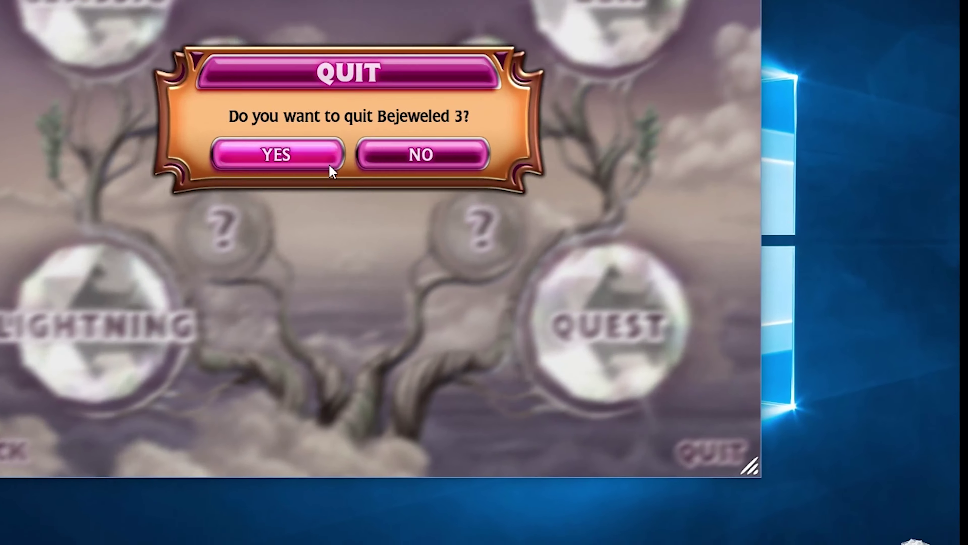
left_click(330, 167)
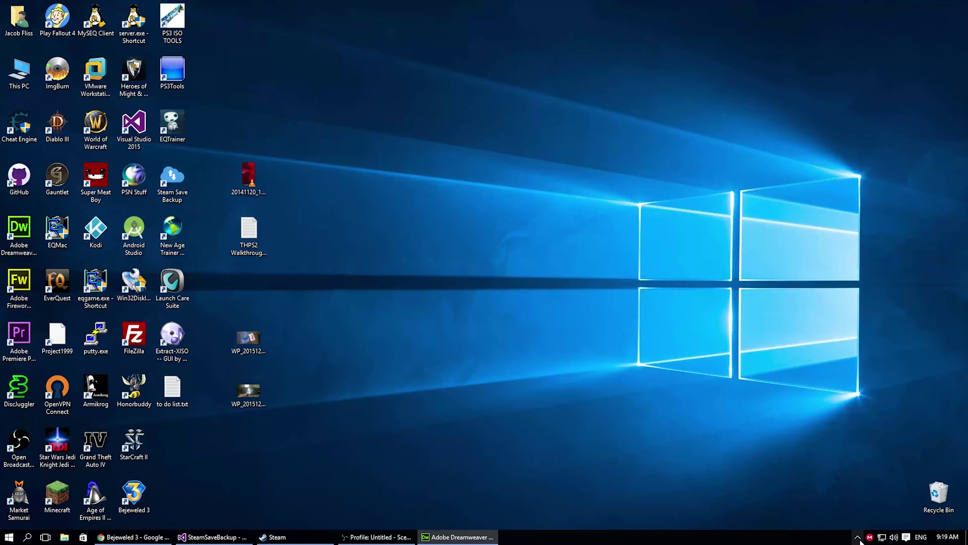
- Bring up Steam Save Backup from the tray and highlight the game directory line and folder id
left_click(857, 537)
left_click(863, 492)
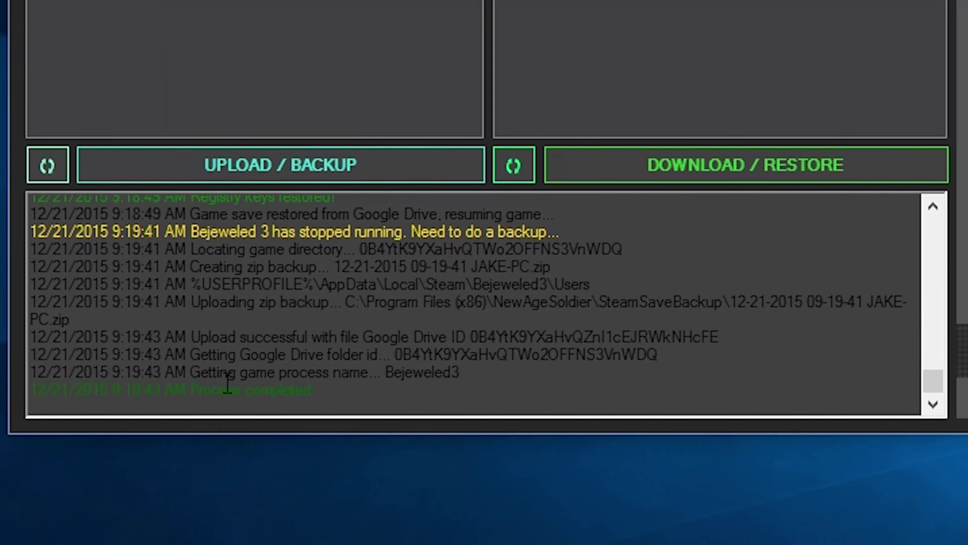
left_click_drag(201, 250, 640, 251)
left_click(507, 251)
left_click(643, 250)
left_click_drag(356, 250, 648, 246)
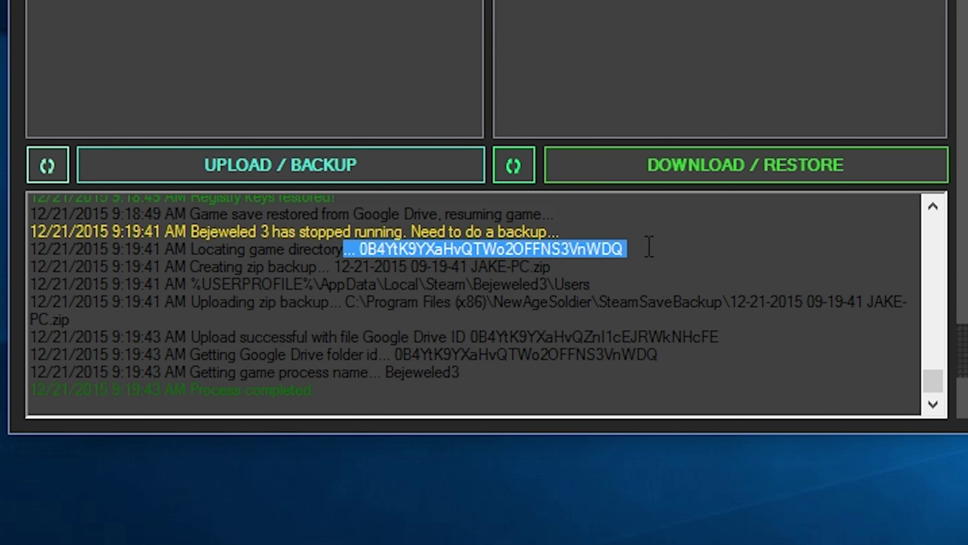
left_click(648, 246)
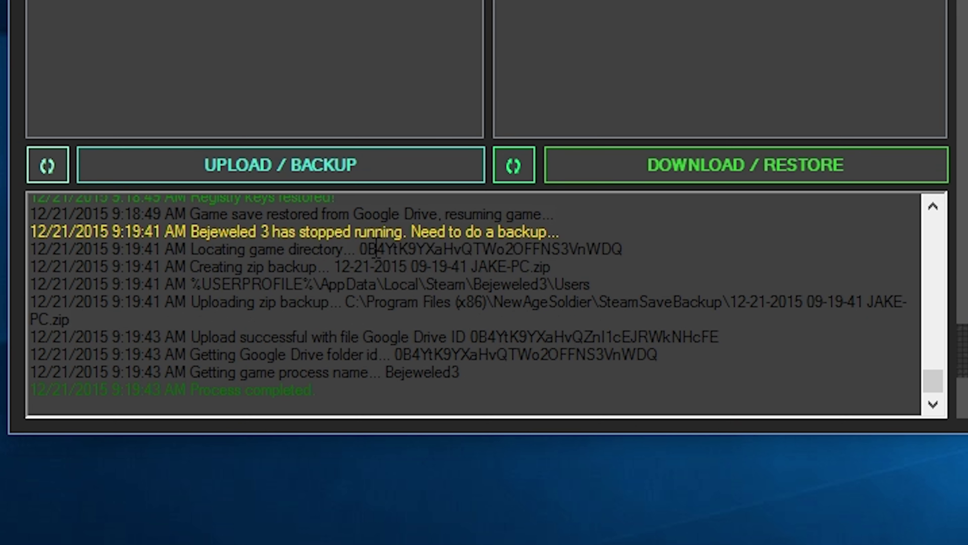
- Highlight the log lines for the zip backup creation, new zip name and Bejeweled3 save path
left_click_drag(216, 262, 598, 267)
left_click(598, 269)
left_click_drag(322, 267, 553, 267)
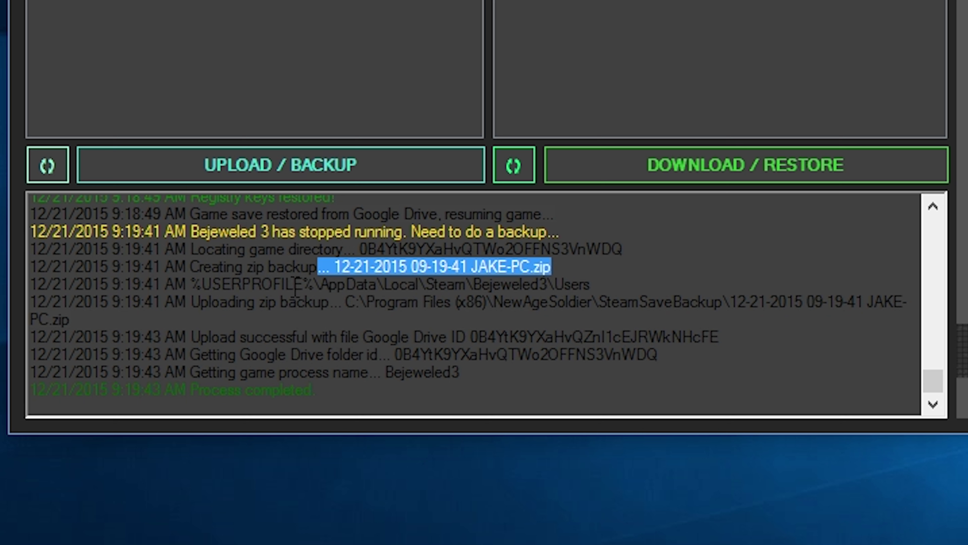
left_click_drag(191, 284, 594, 284)
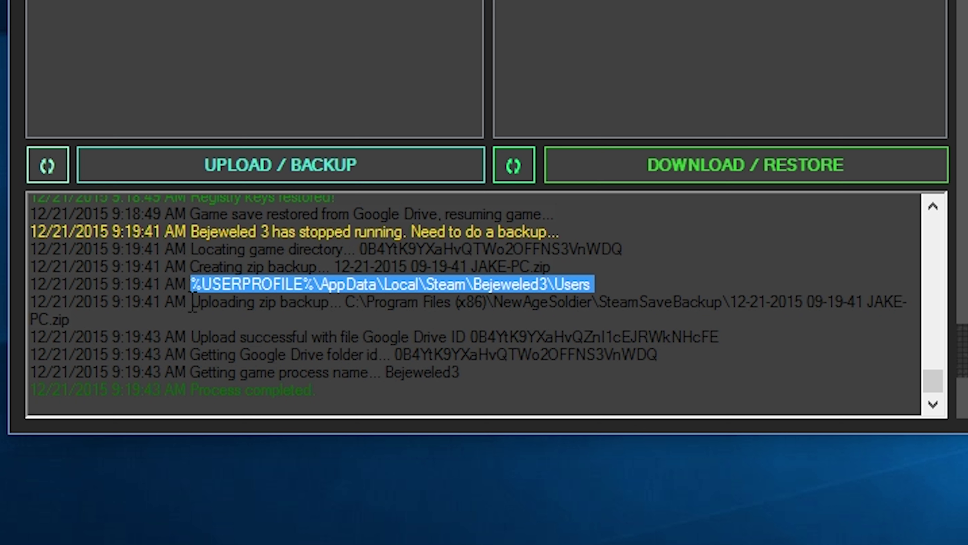
- Highlight the upload lines: local zip path, Google Drive file ID, folder id and completion message
left_click_drag(193, 301, 275, 303)
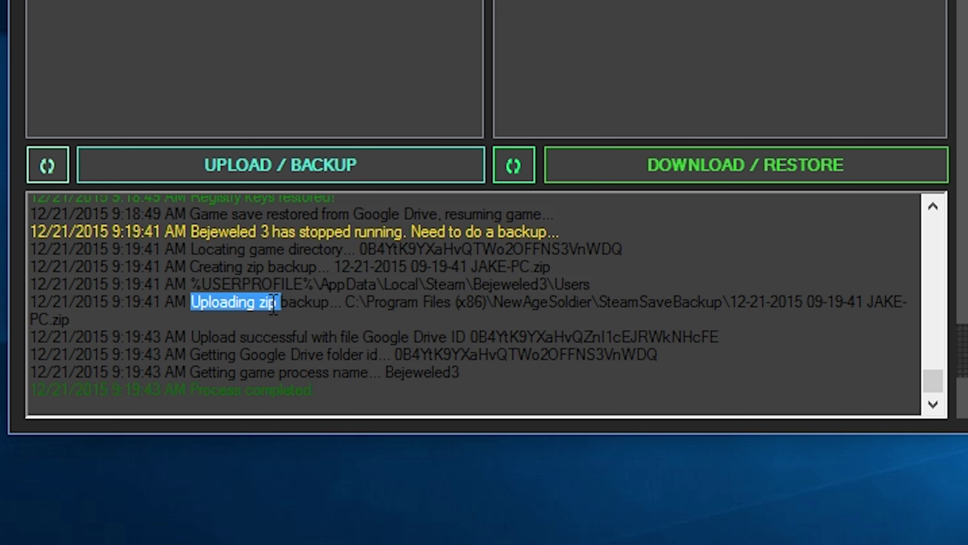
left_click(379, 313)
left_click_drag(347, 301, 376, 313)
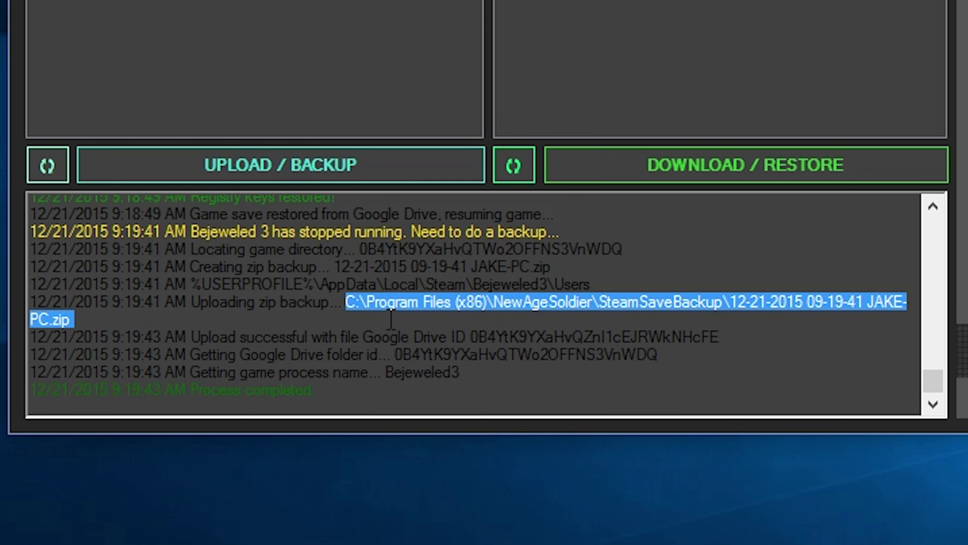
left_click(456, 330)
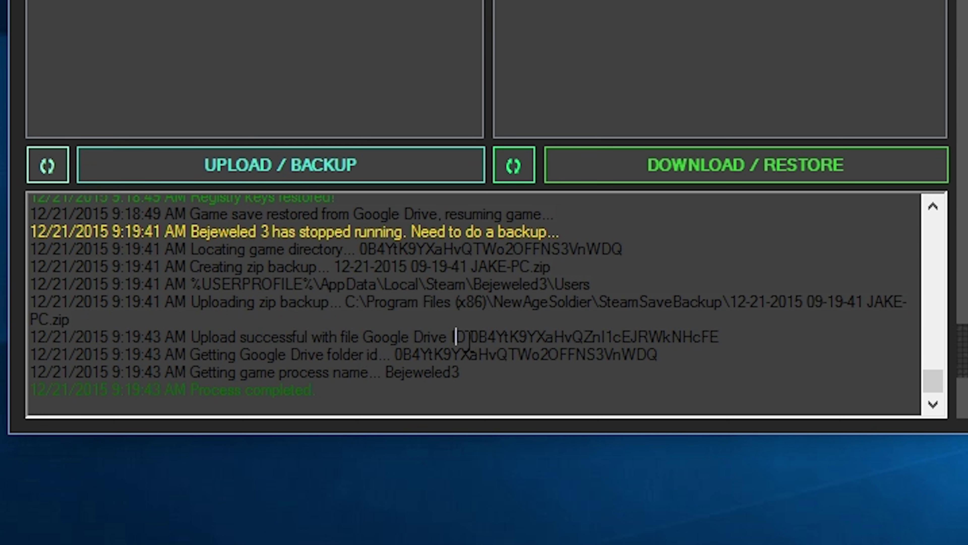
left_click_drag(450, 338, 778, 337)
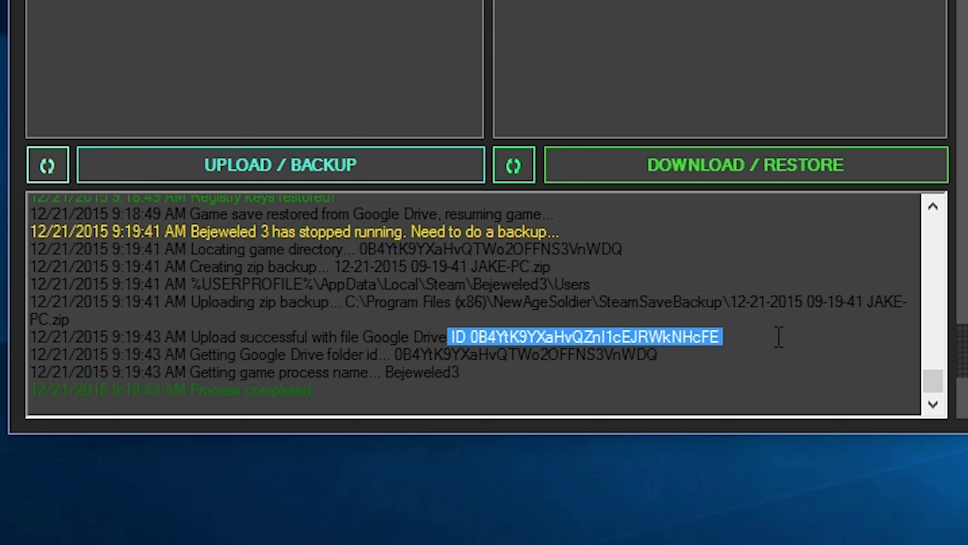
left_click(779, 339)
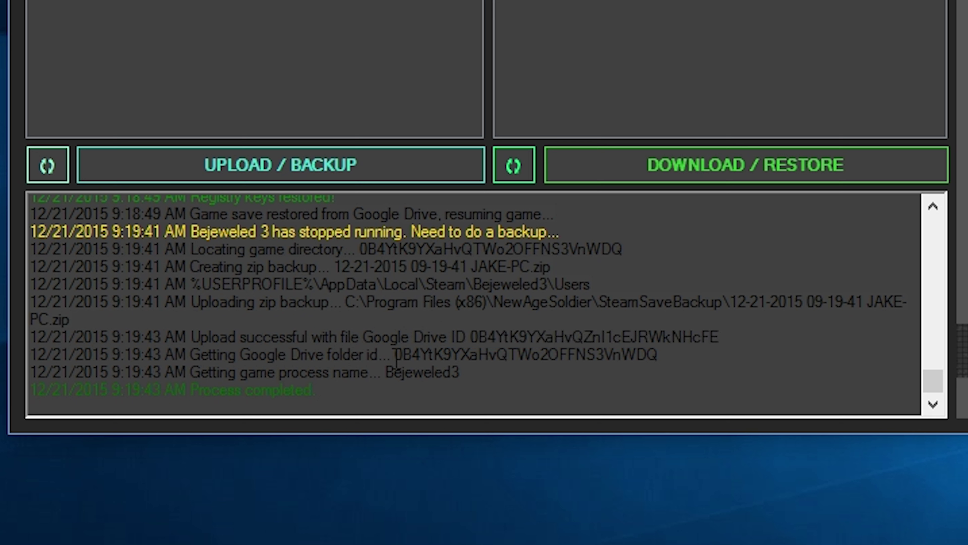
left_click_drag(395, 354, 659, 354)
left_click(659, 355)
left_click_drag(385, 372, 510, 383)
left_click(497, 371)
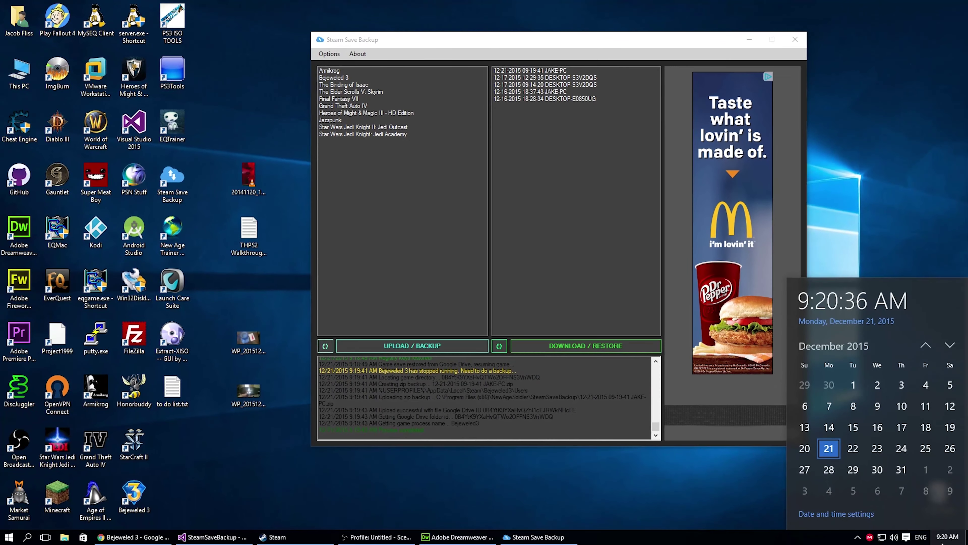
left_click(530, 70)
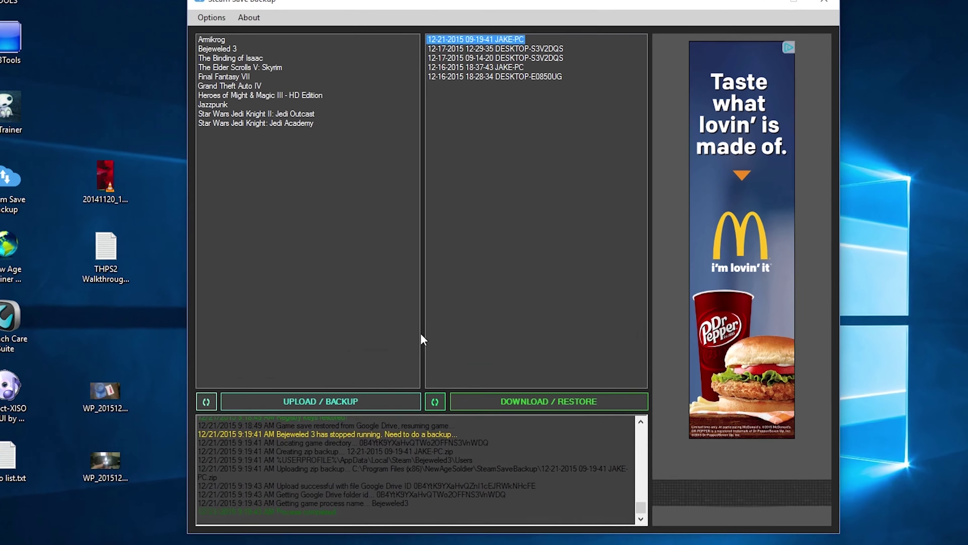
left_click_drag(483, 4, 520, 7)
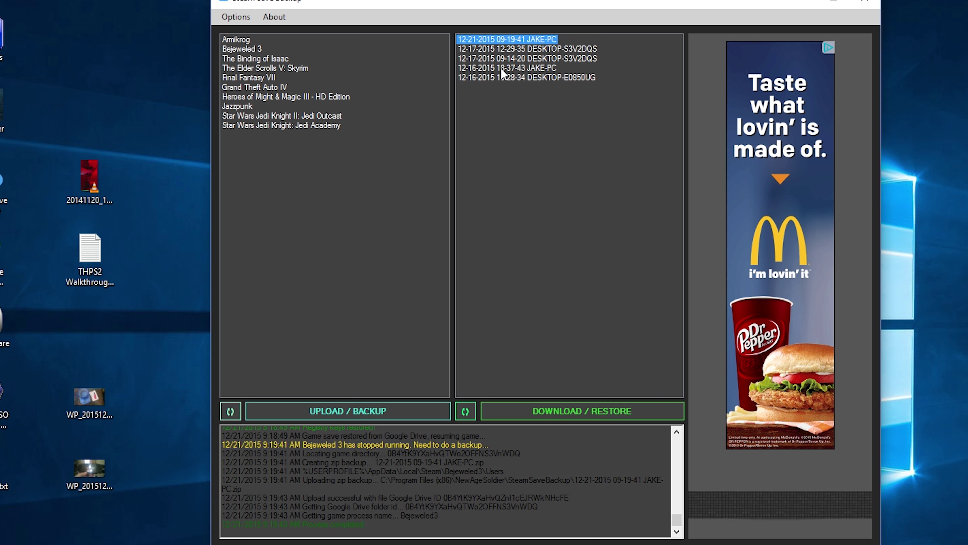
left_click_drag(415, 3, 394, 0)
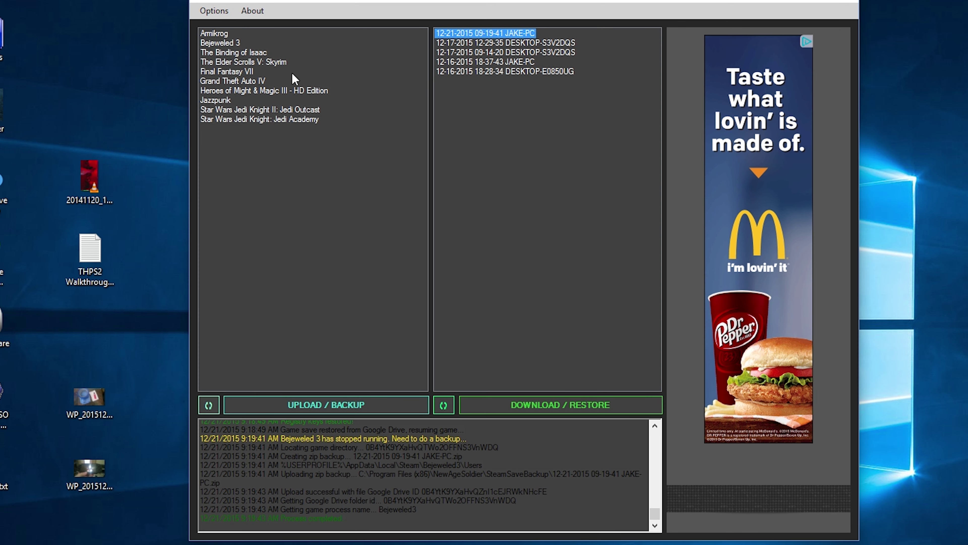